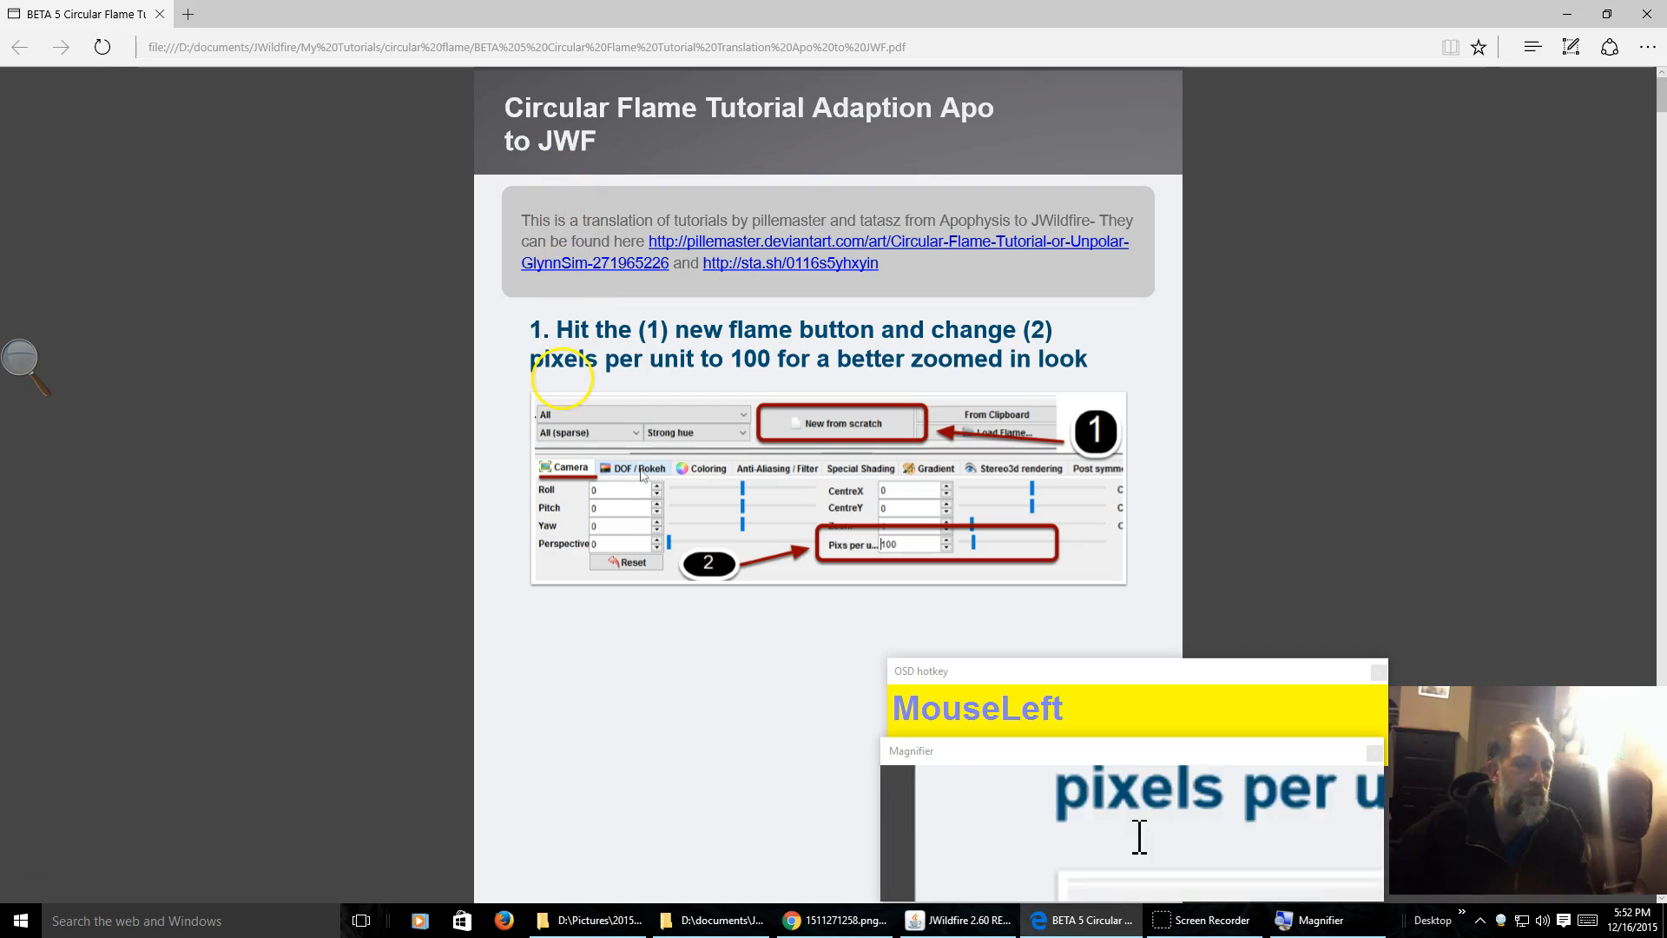
View the reference fractal image in the browser, switch to JWildfire and copy the matching blue-white flame to the clipboard
{"action": "left_click", "coordinate": [843, 922]}
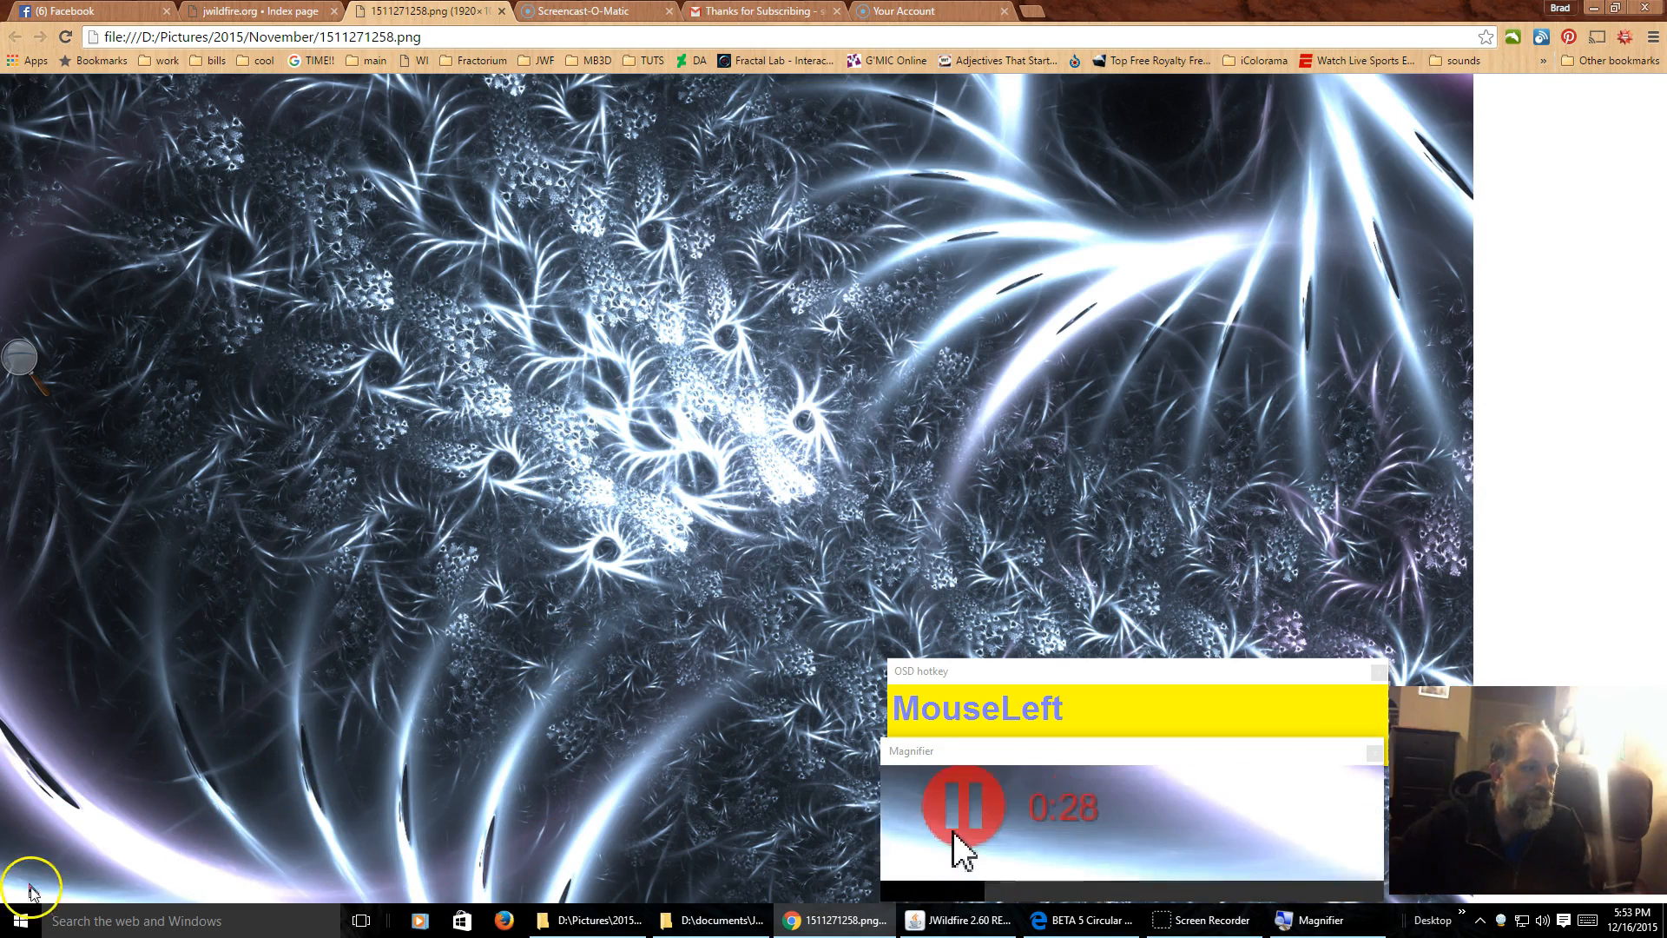
{"action": "left_click", "coordinate": [951, 922]}
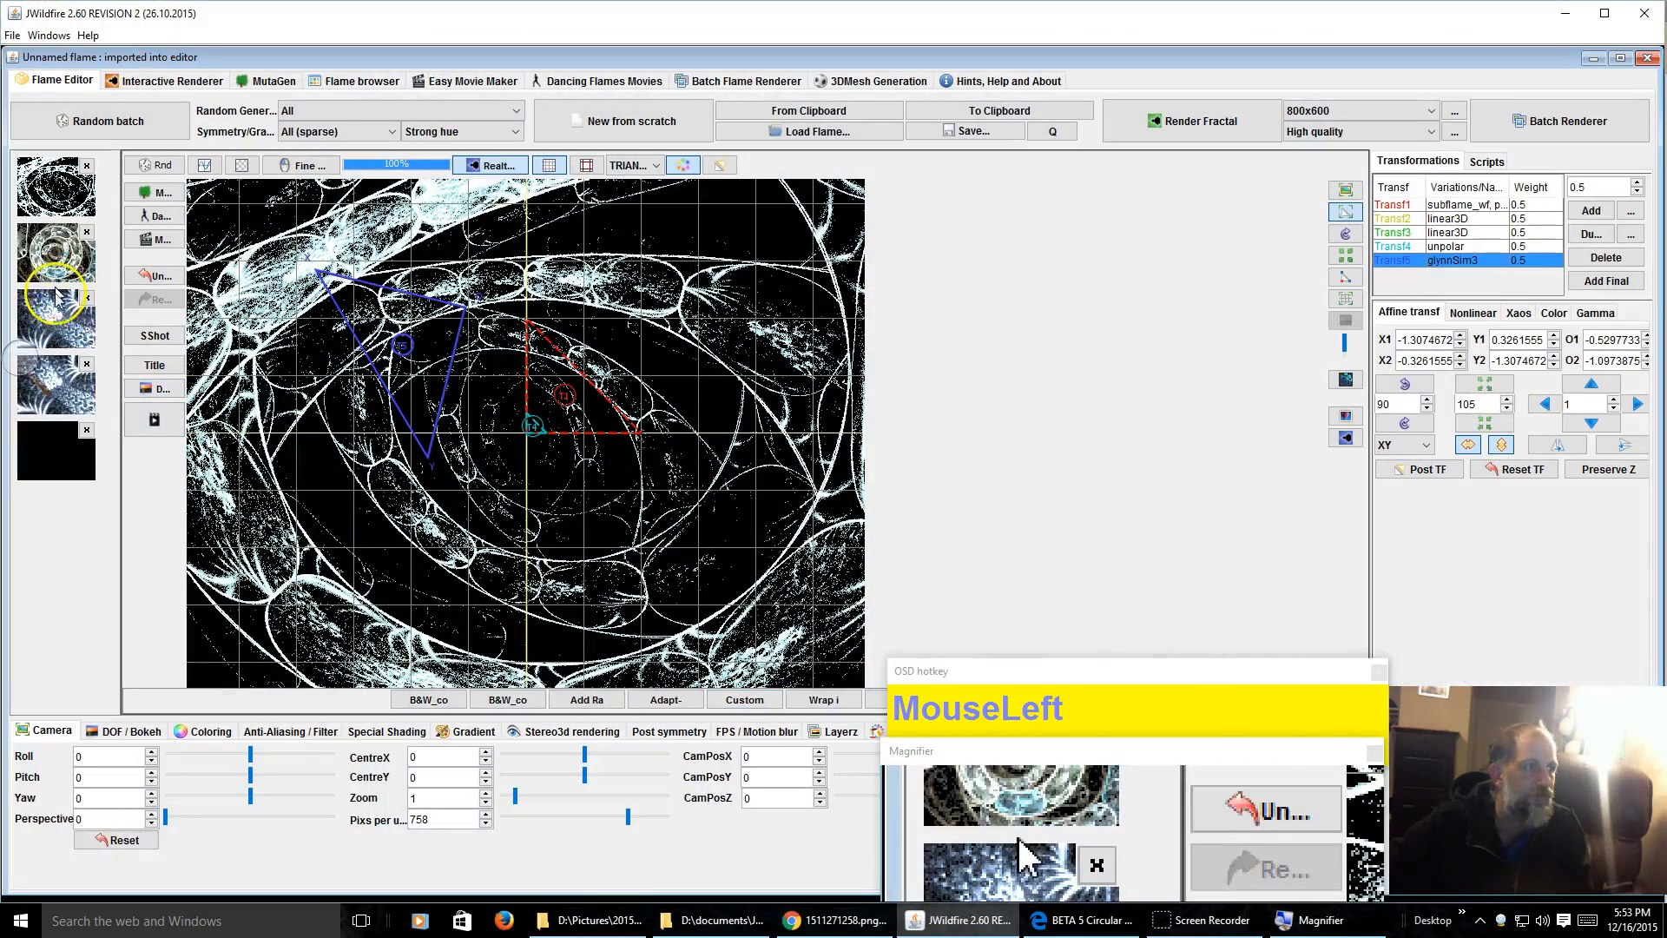
{"action": "left_click", "coordinate": [55, 331]}
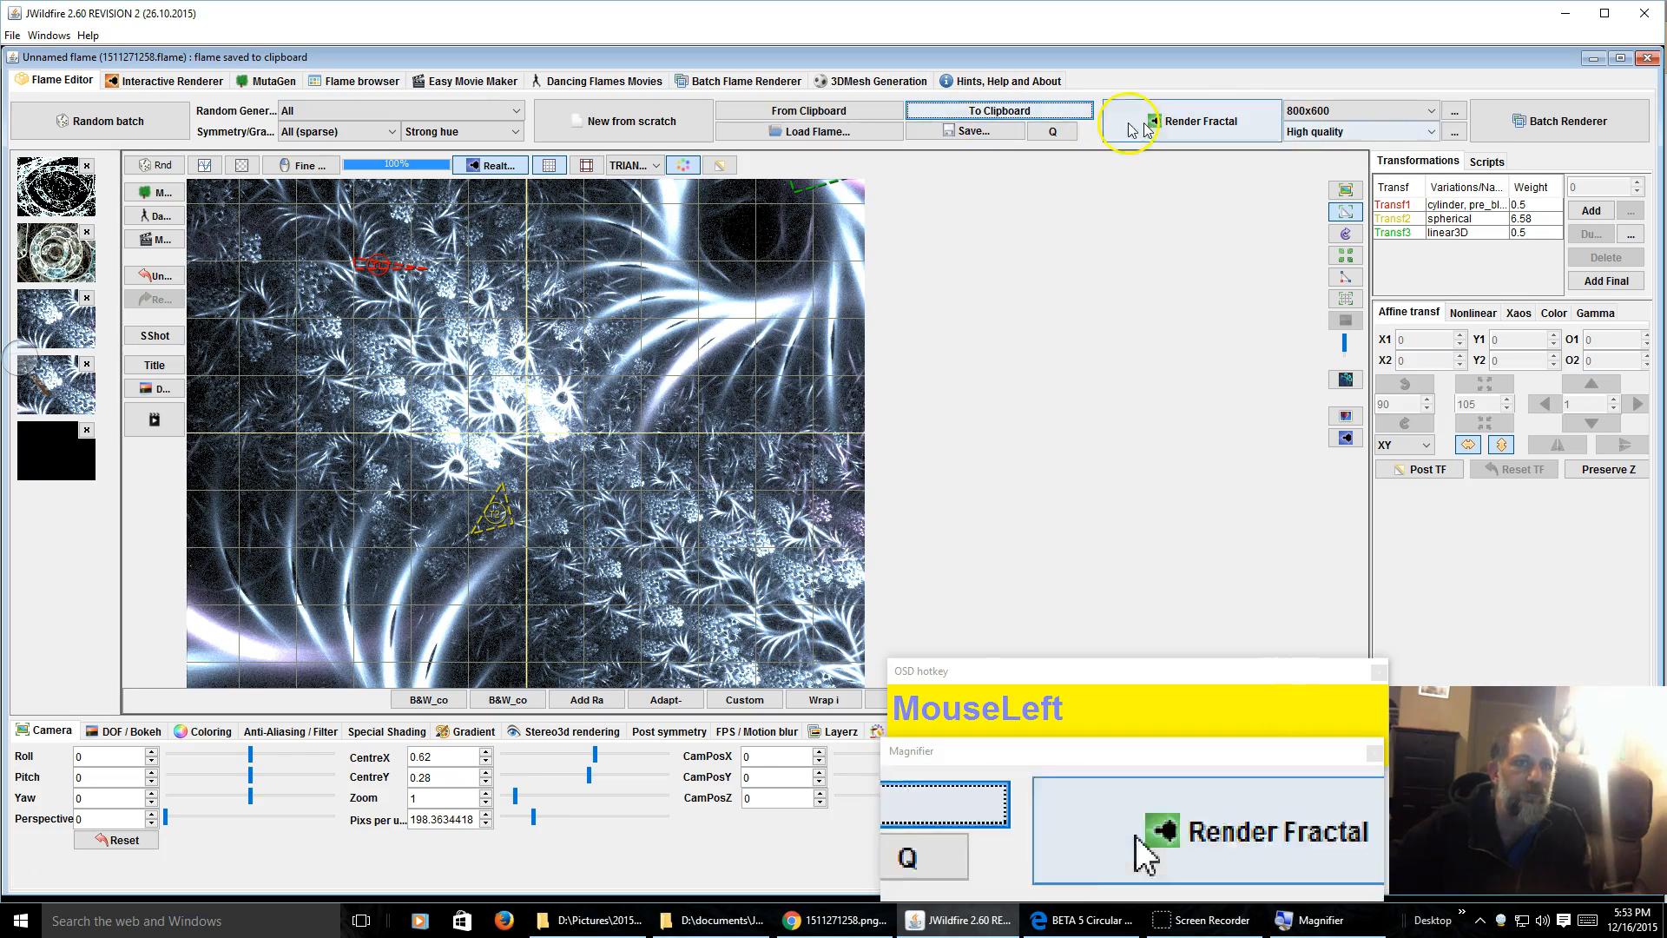
Create a new flame from scratch, add a transform and set its first variation to subflame_wf
{"action": "left_click", "coordinate": [605, 126]}
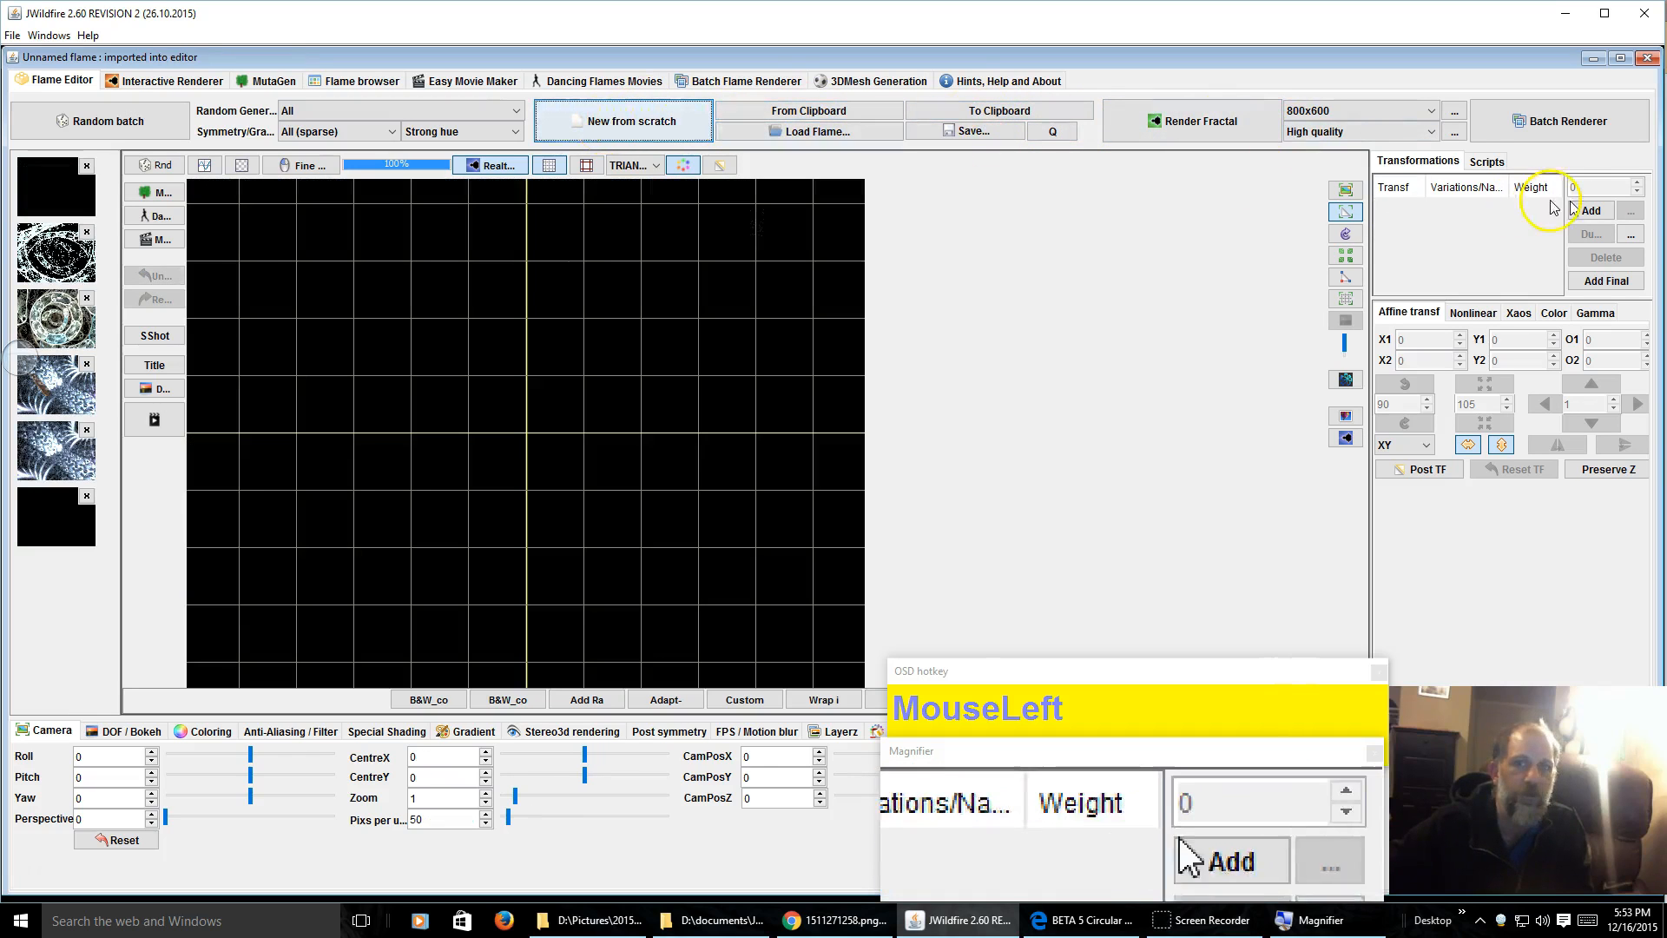
{"action": "left_click", "coordinate": [1472, 312]}
{"action": "left_click", "coordinate": [1479, 345]}
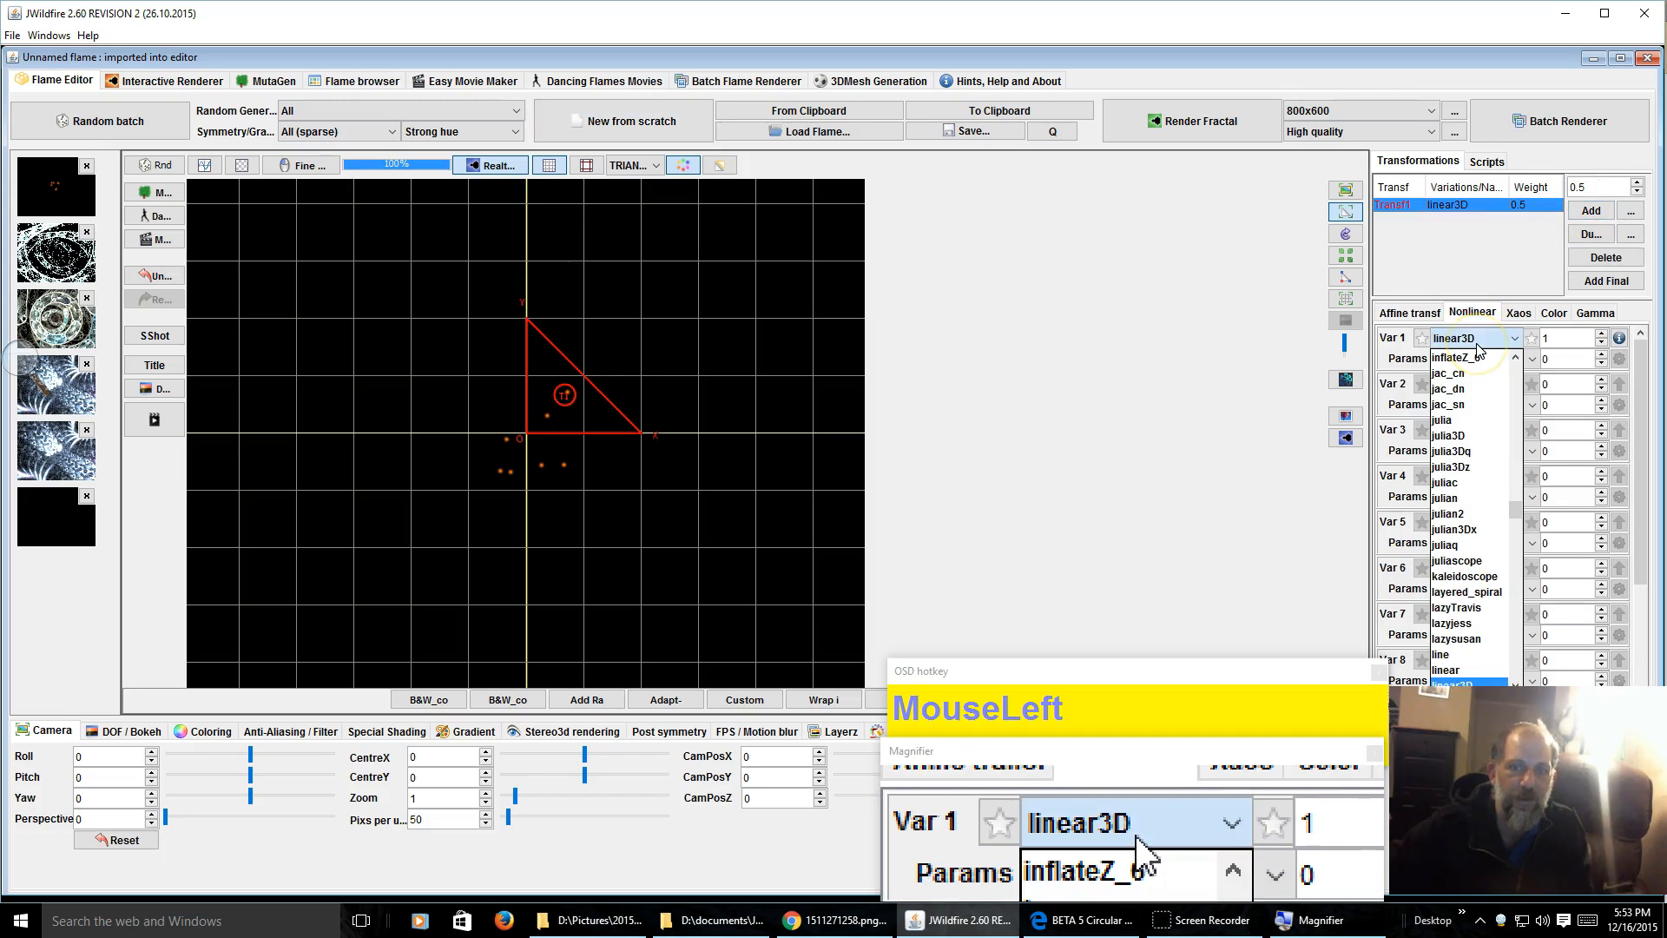
{"action": "type", "text": "bflame_wf"}
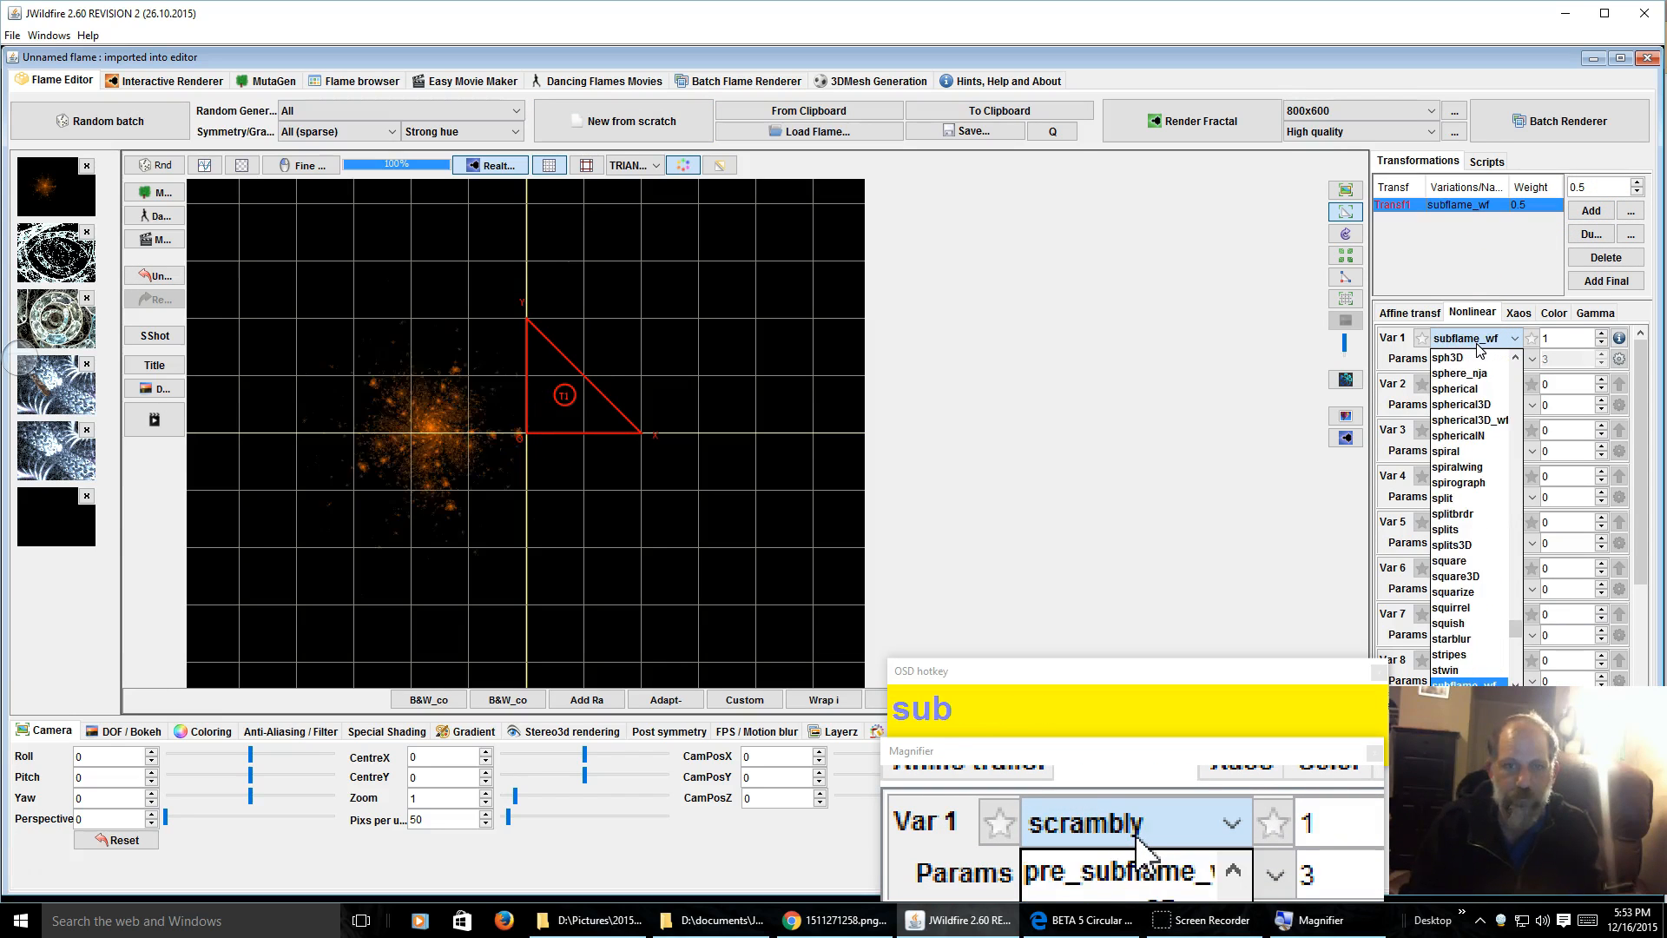
{"action": "left_click", "coordinate": [1466, 683]}
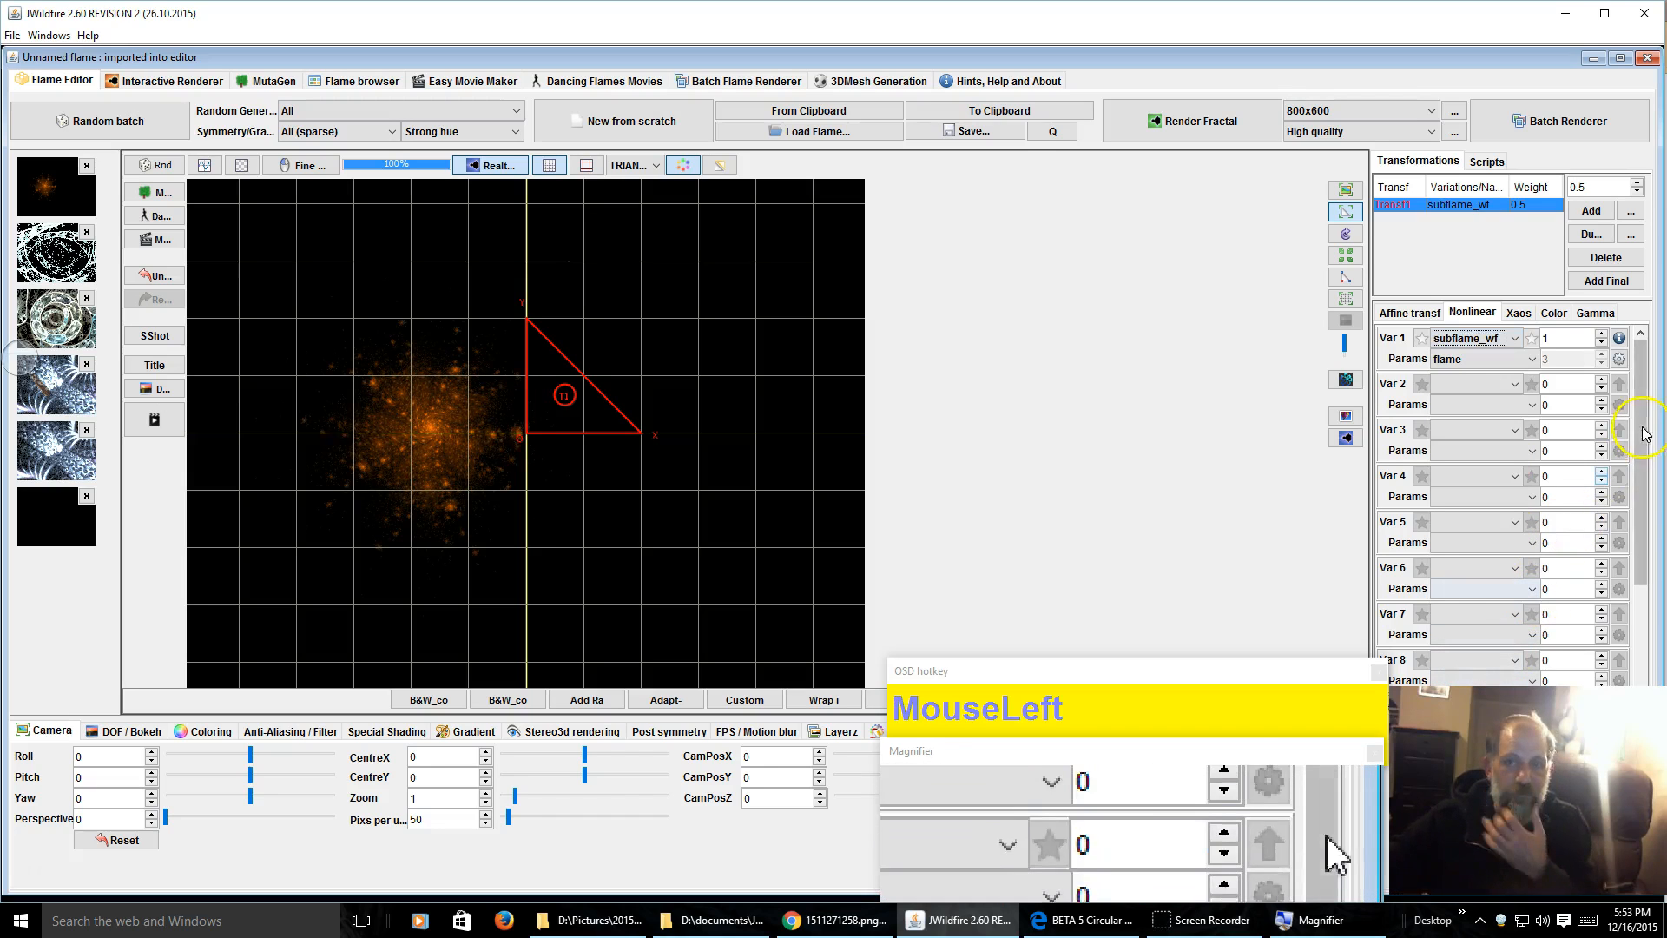
Replace the subflame_wf flame definition with the copied flame code and apply it
{"action": "left_click", "coordinate": [1620, 361]}
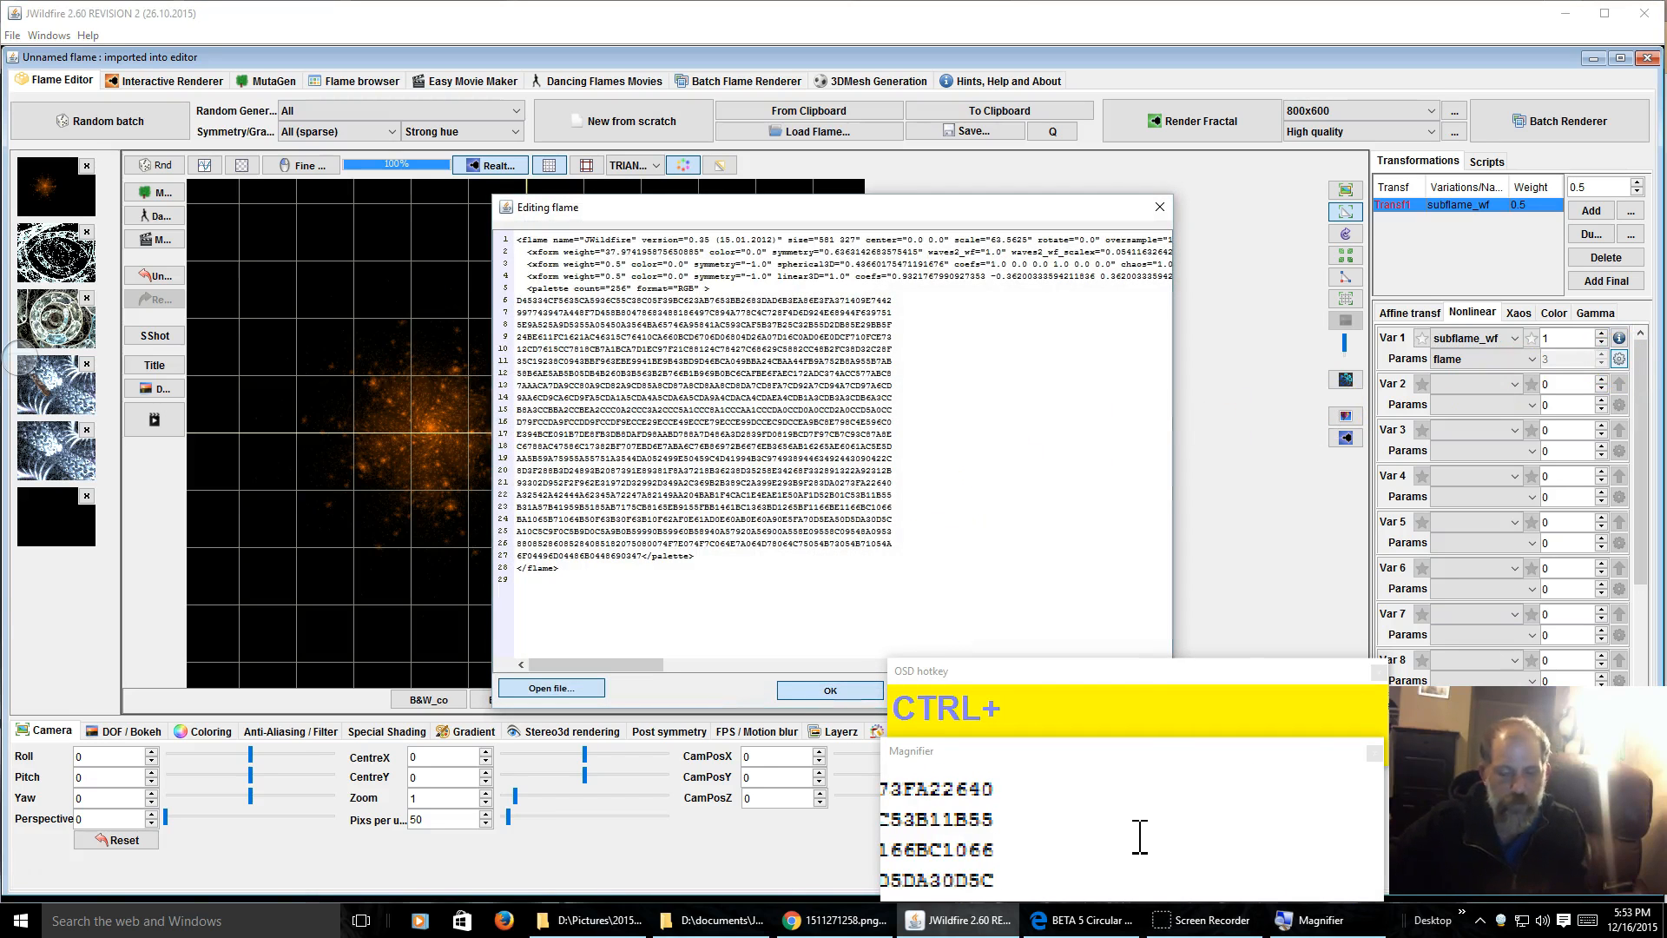
{"action": "key", "text": "ctrl+a"}
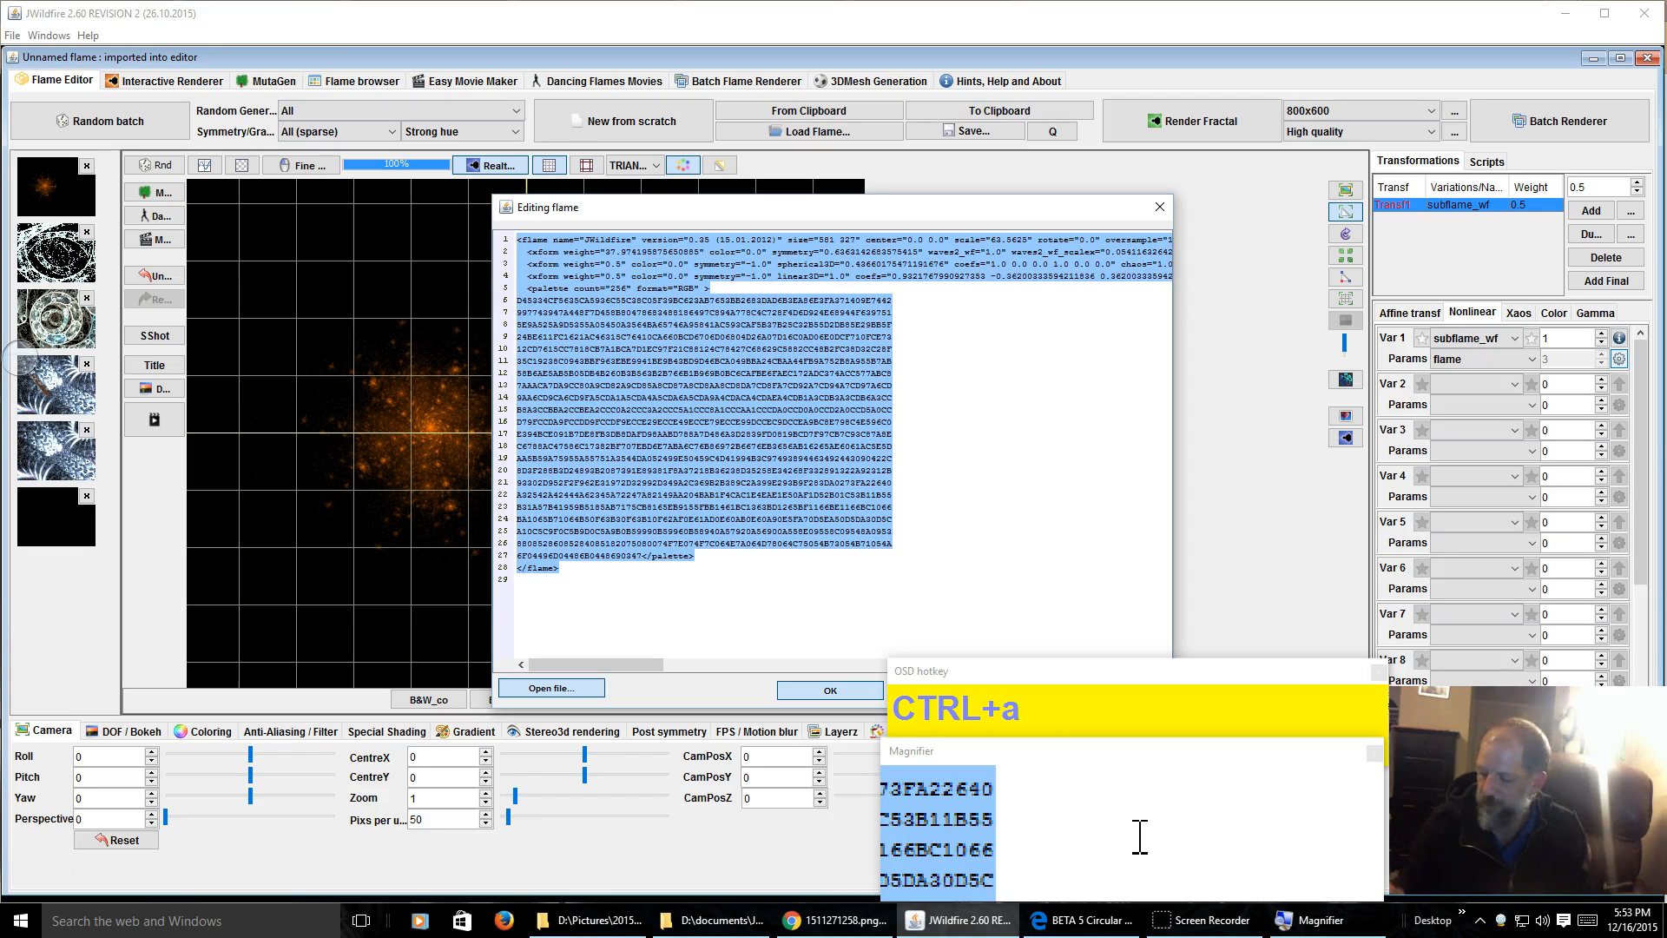
{"action": "key", "text": "Delete"}
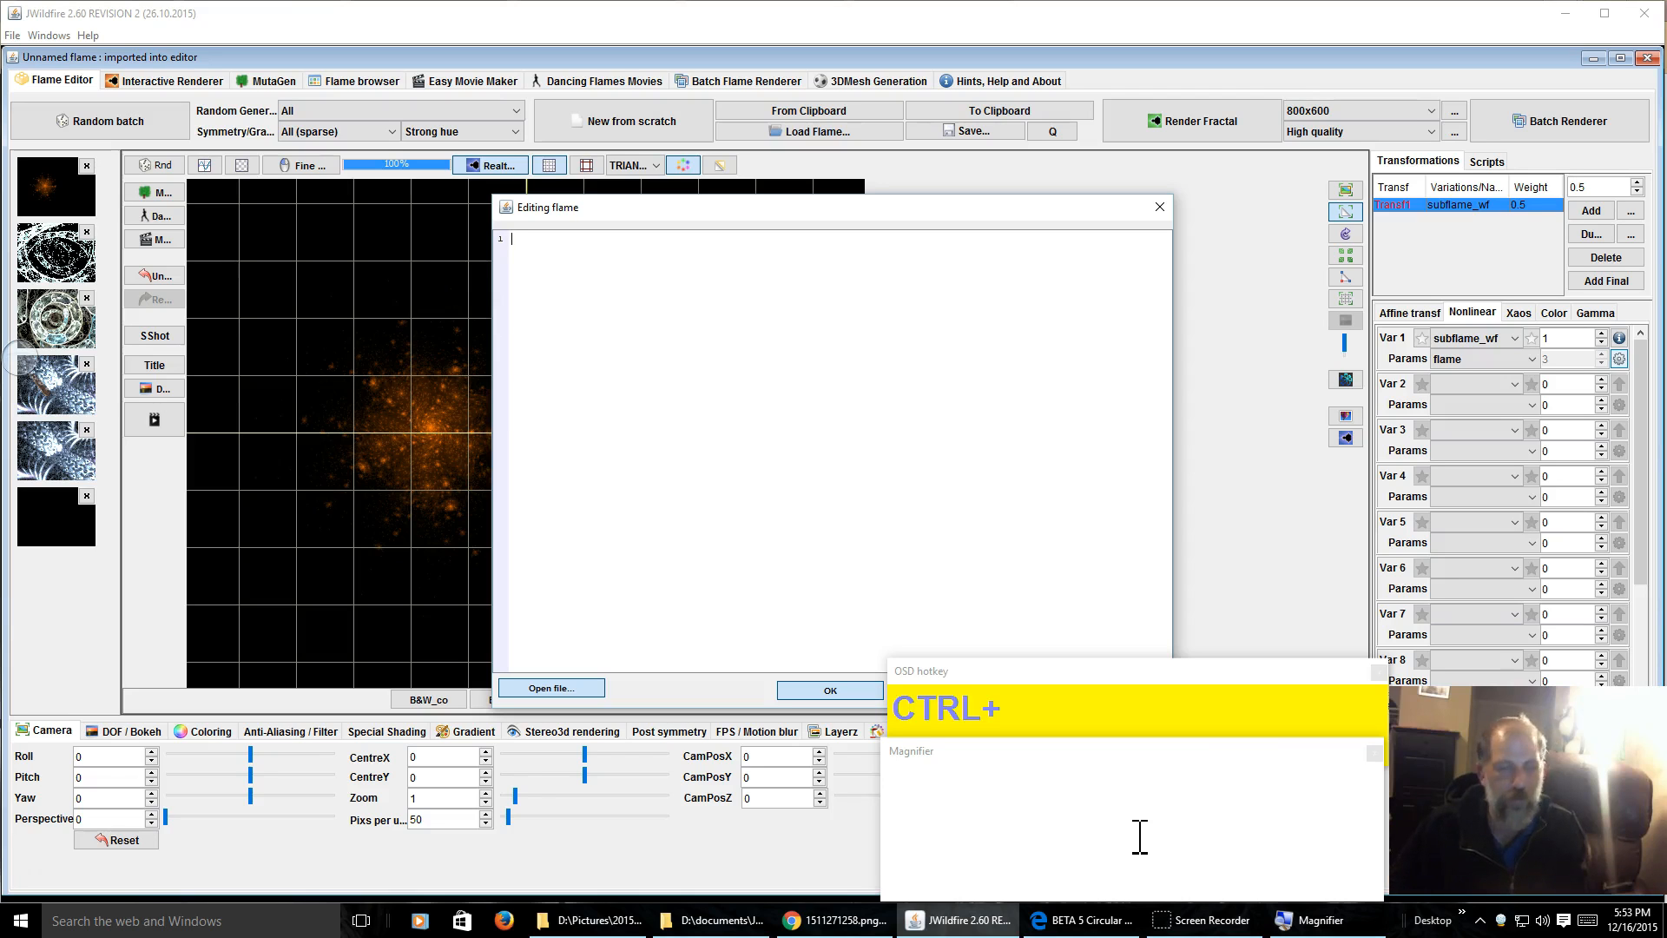
{"action": "key", "text": "ctrl+v"}
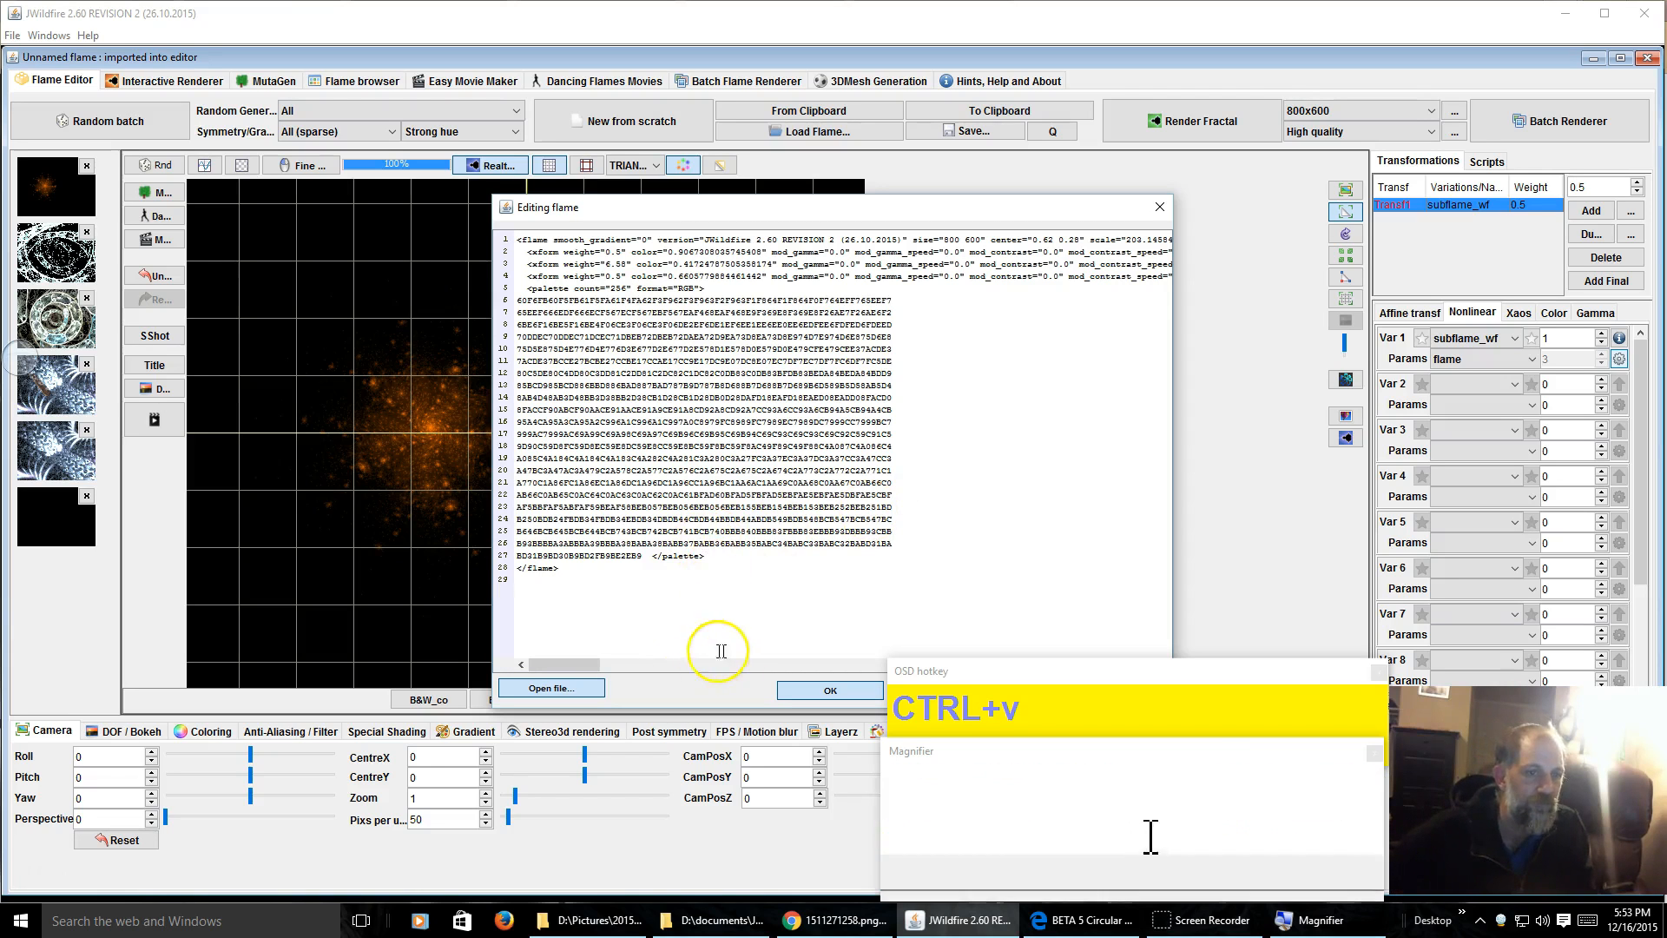
{"action": "left_click", "coordinate": [831, 691]}
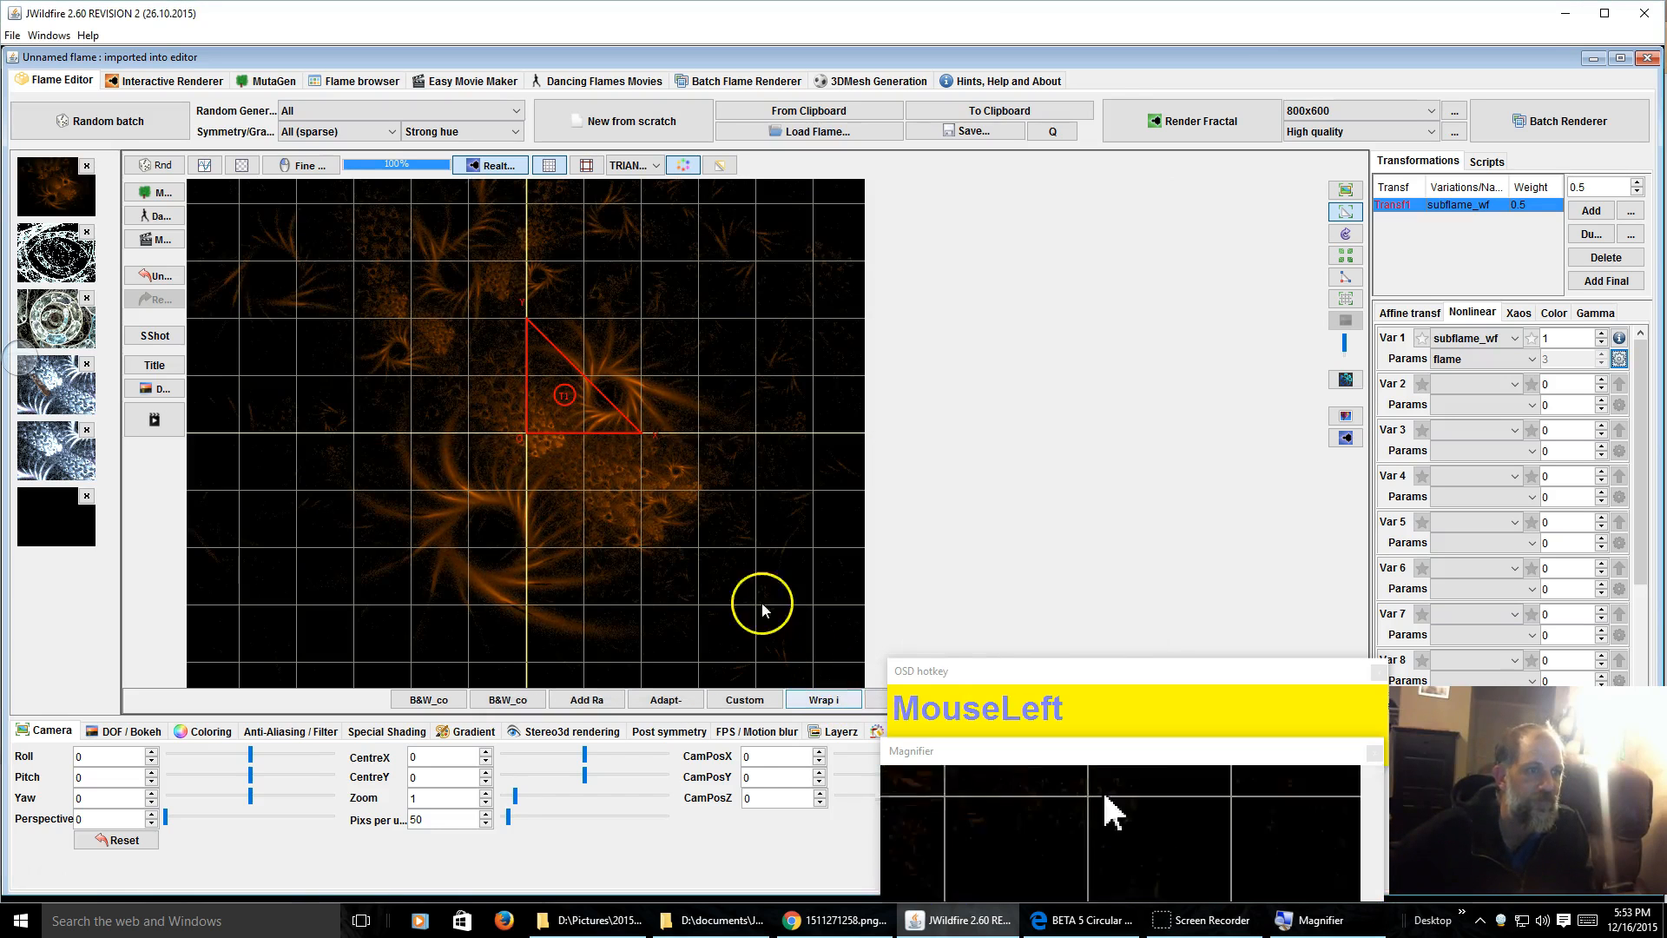
Apply the pale blue south-sea gradient from flam3-palettes.xml and set the flame's brightness to 50
{"action": "left_click", "coordinate": [445, 734]}
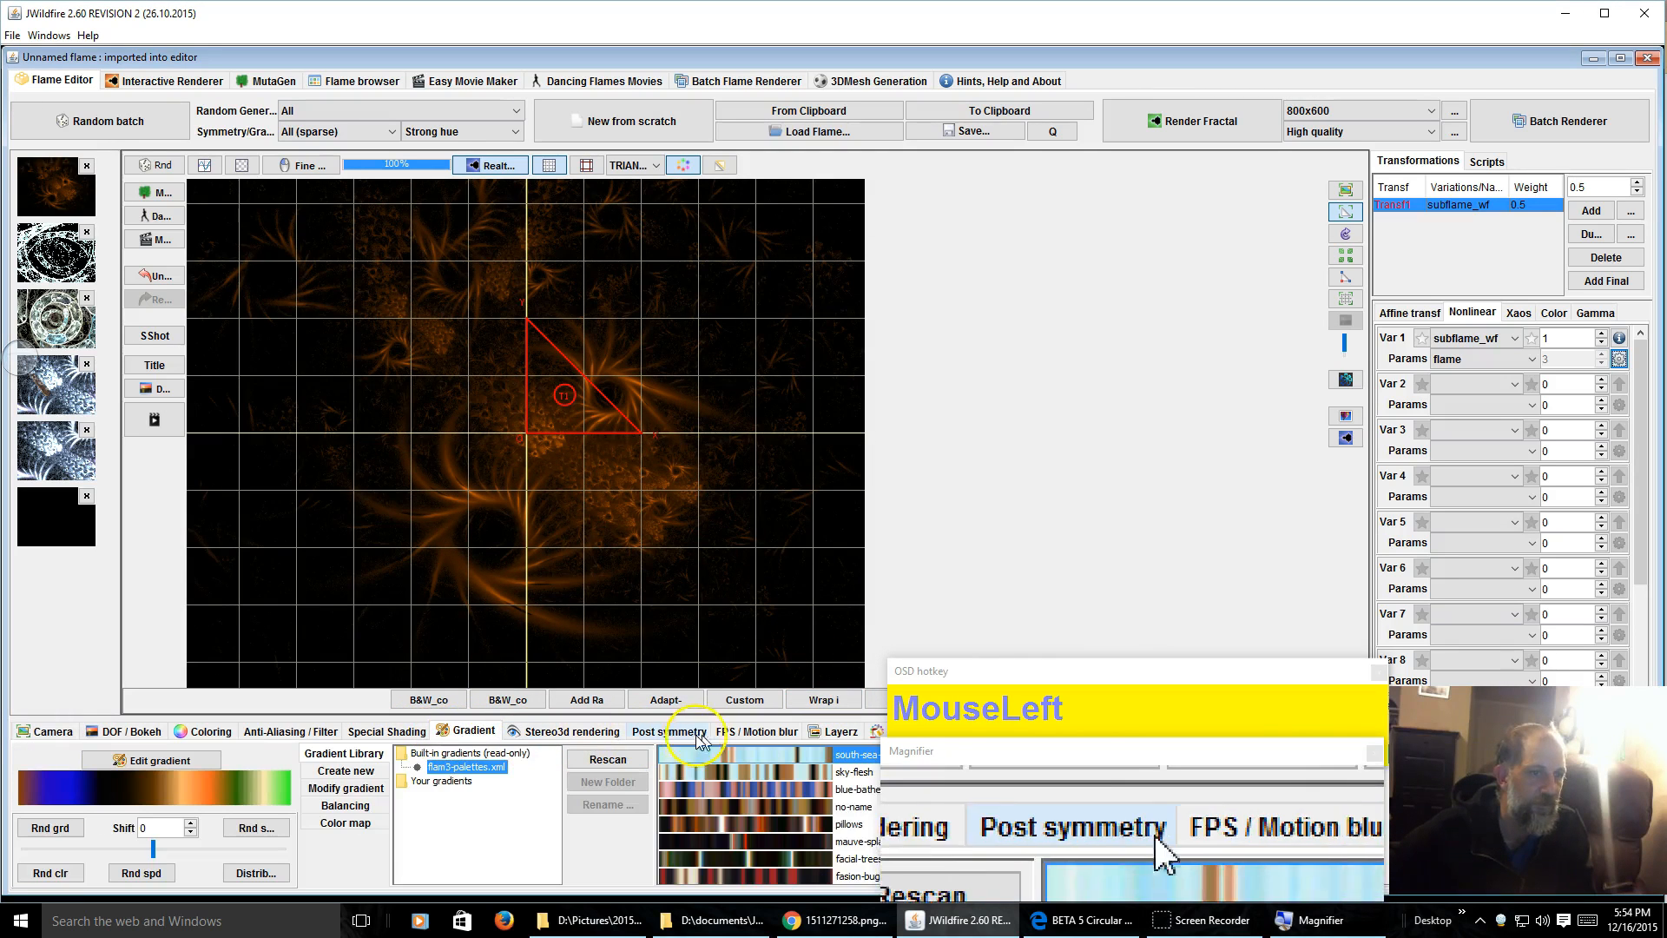
{"action": "left_click", "coordinate": [703, 789]}
{"action": "left_click", "coordinate": [707, 752]}
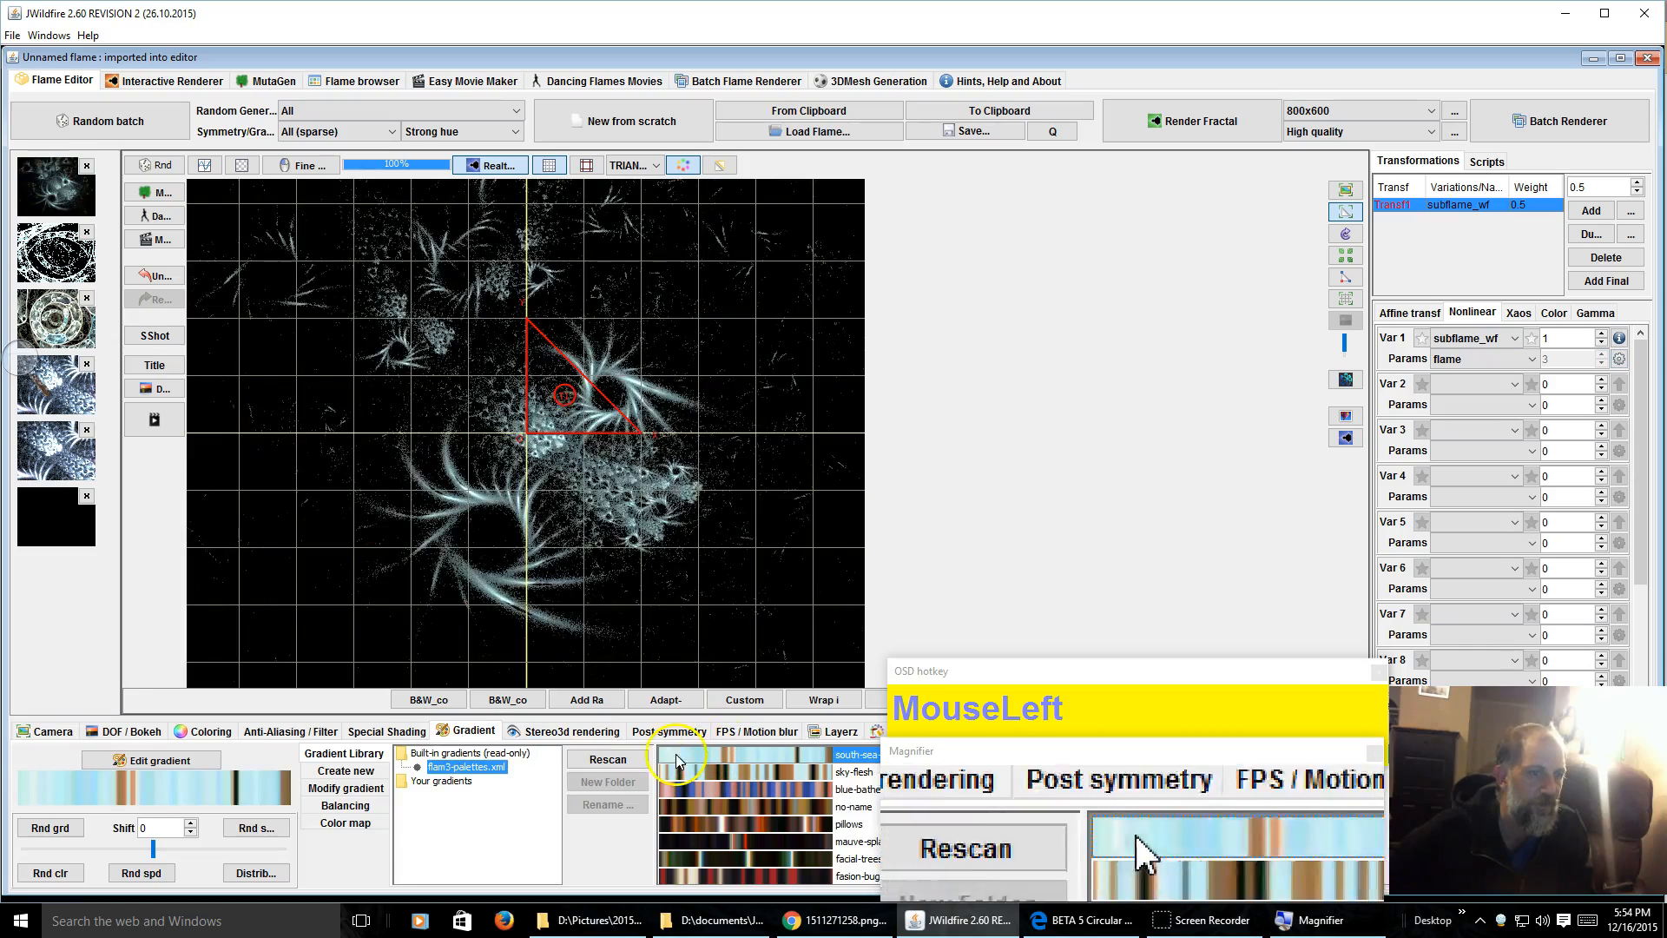
{"action": "left_click", "coordinate": [211, 743]}
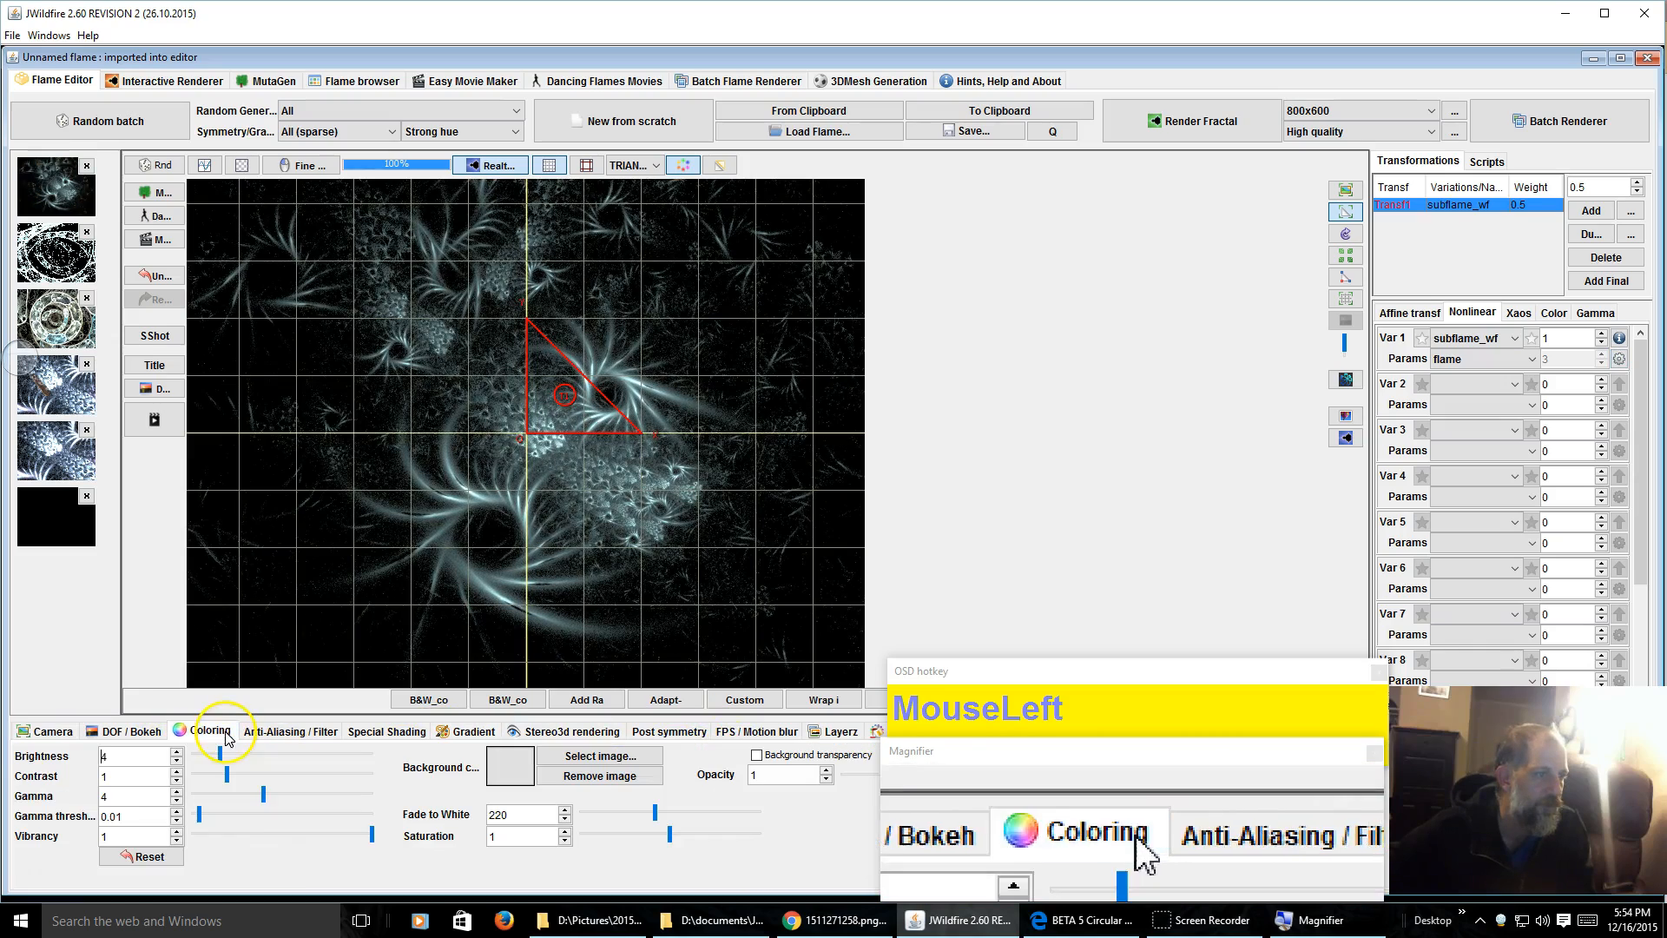
{"action": "double_click", "coordinate": [113, 756]}
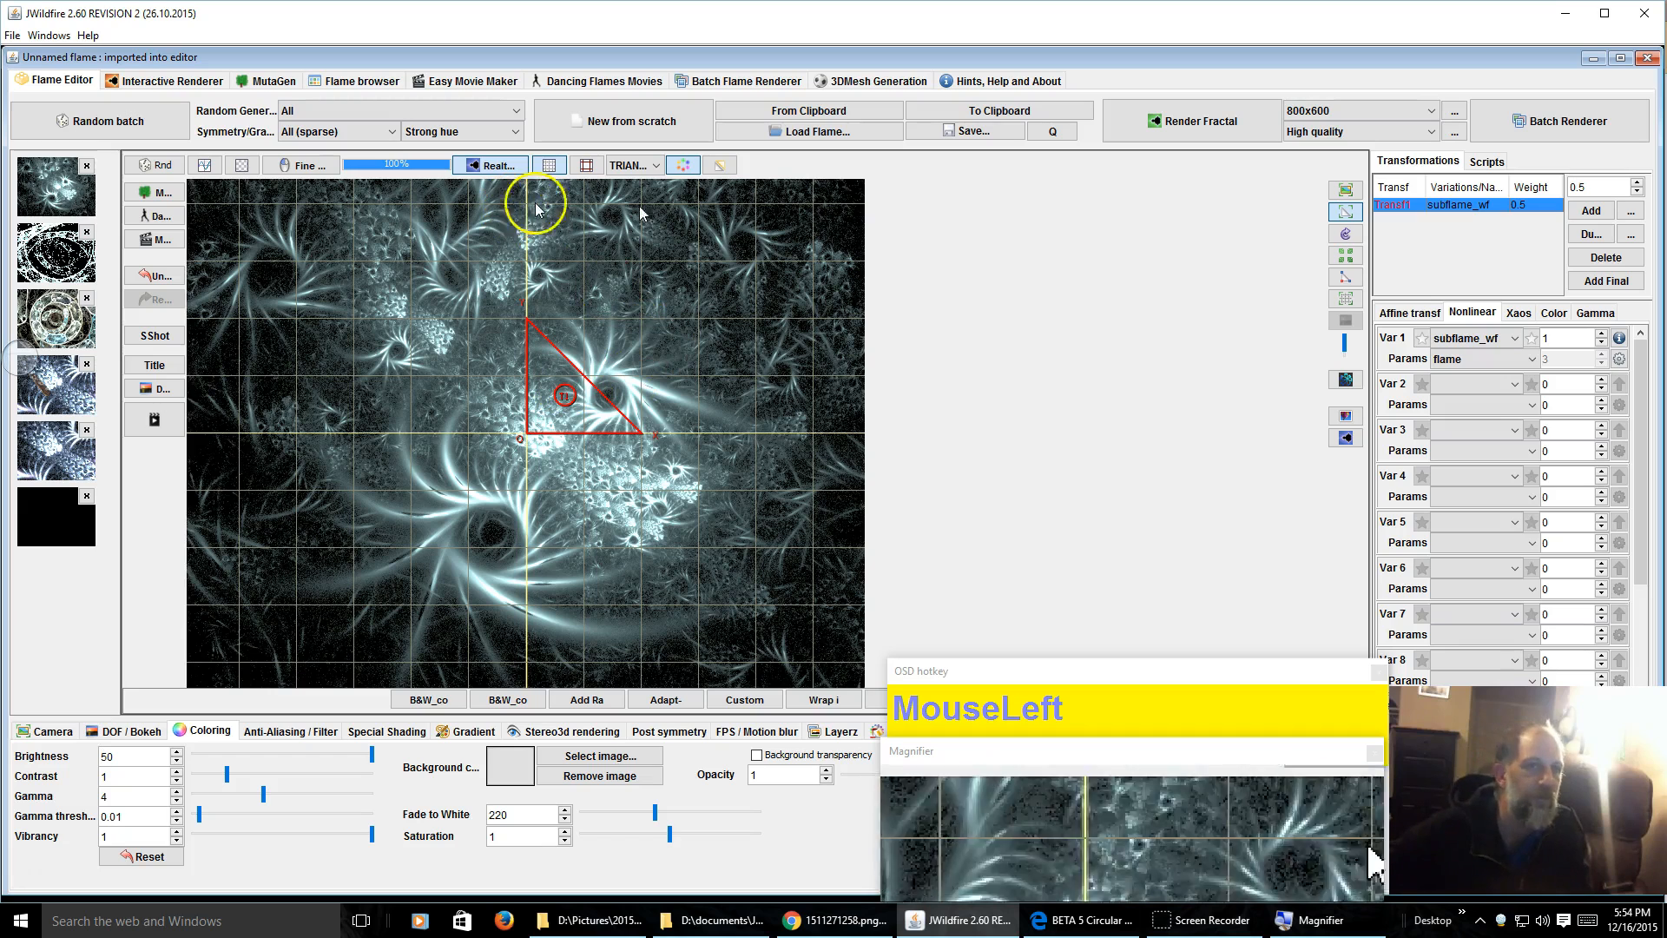
Switch to triangle point editing and try pulling the Y corner of Transf1's triangle about halfway down to the origin
{"action": "left_click", "coordinate": [1417, 311]}
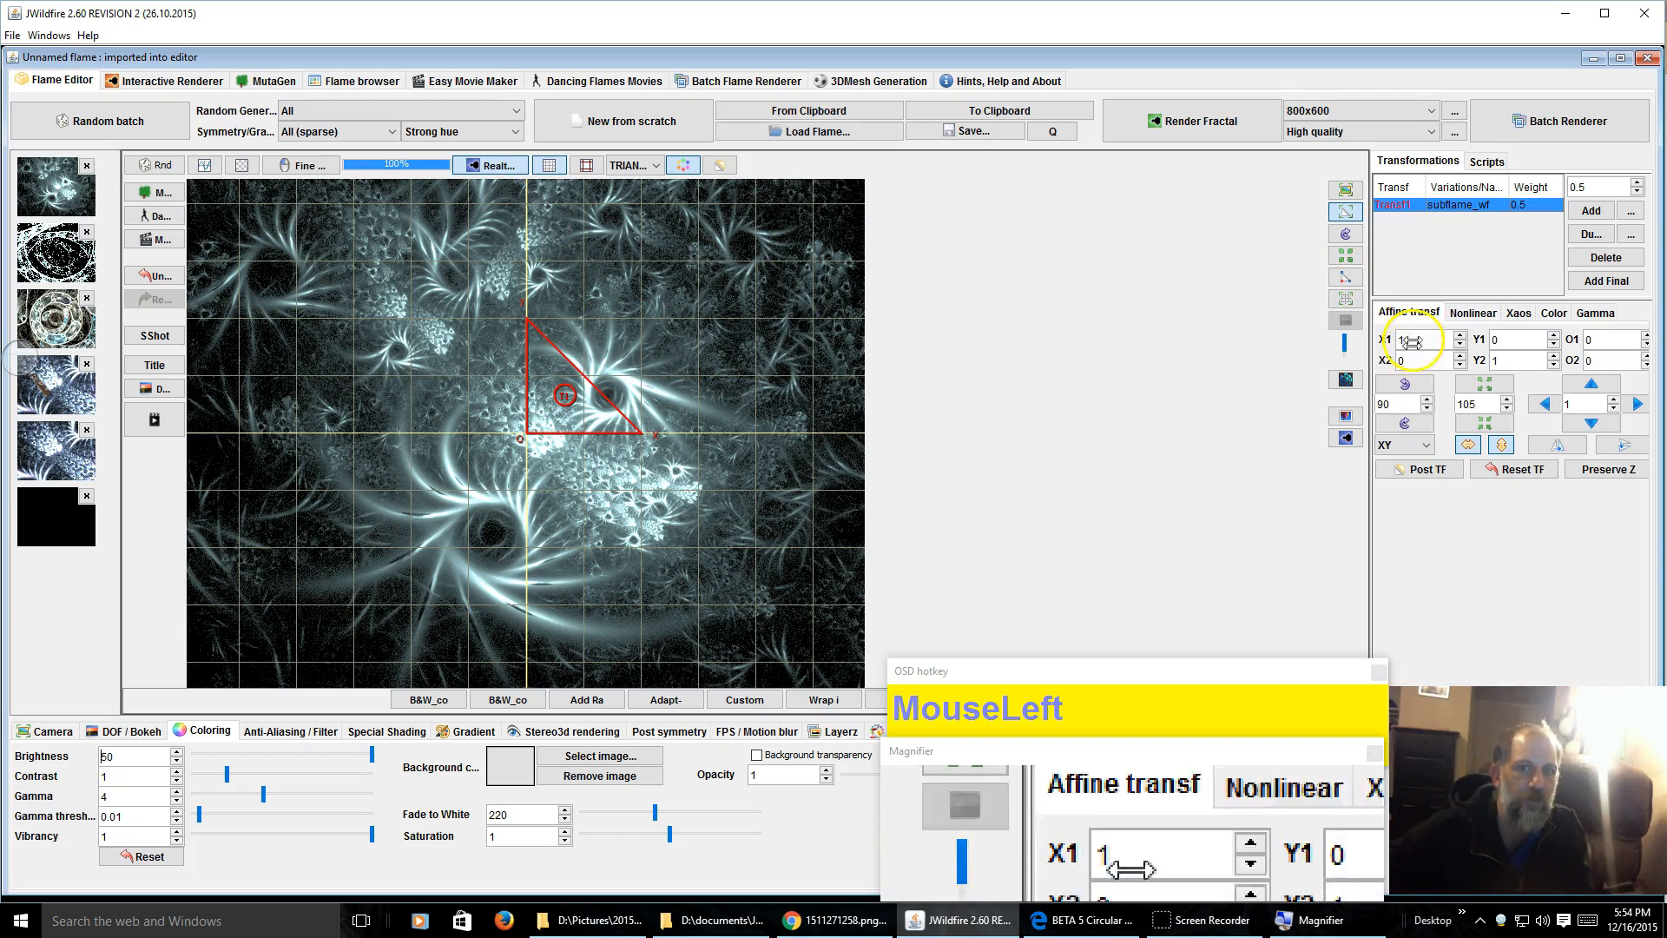
{"action": "left_click", "coordinate": [1419, 472]}
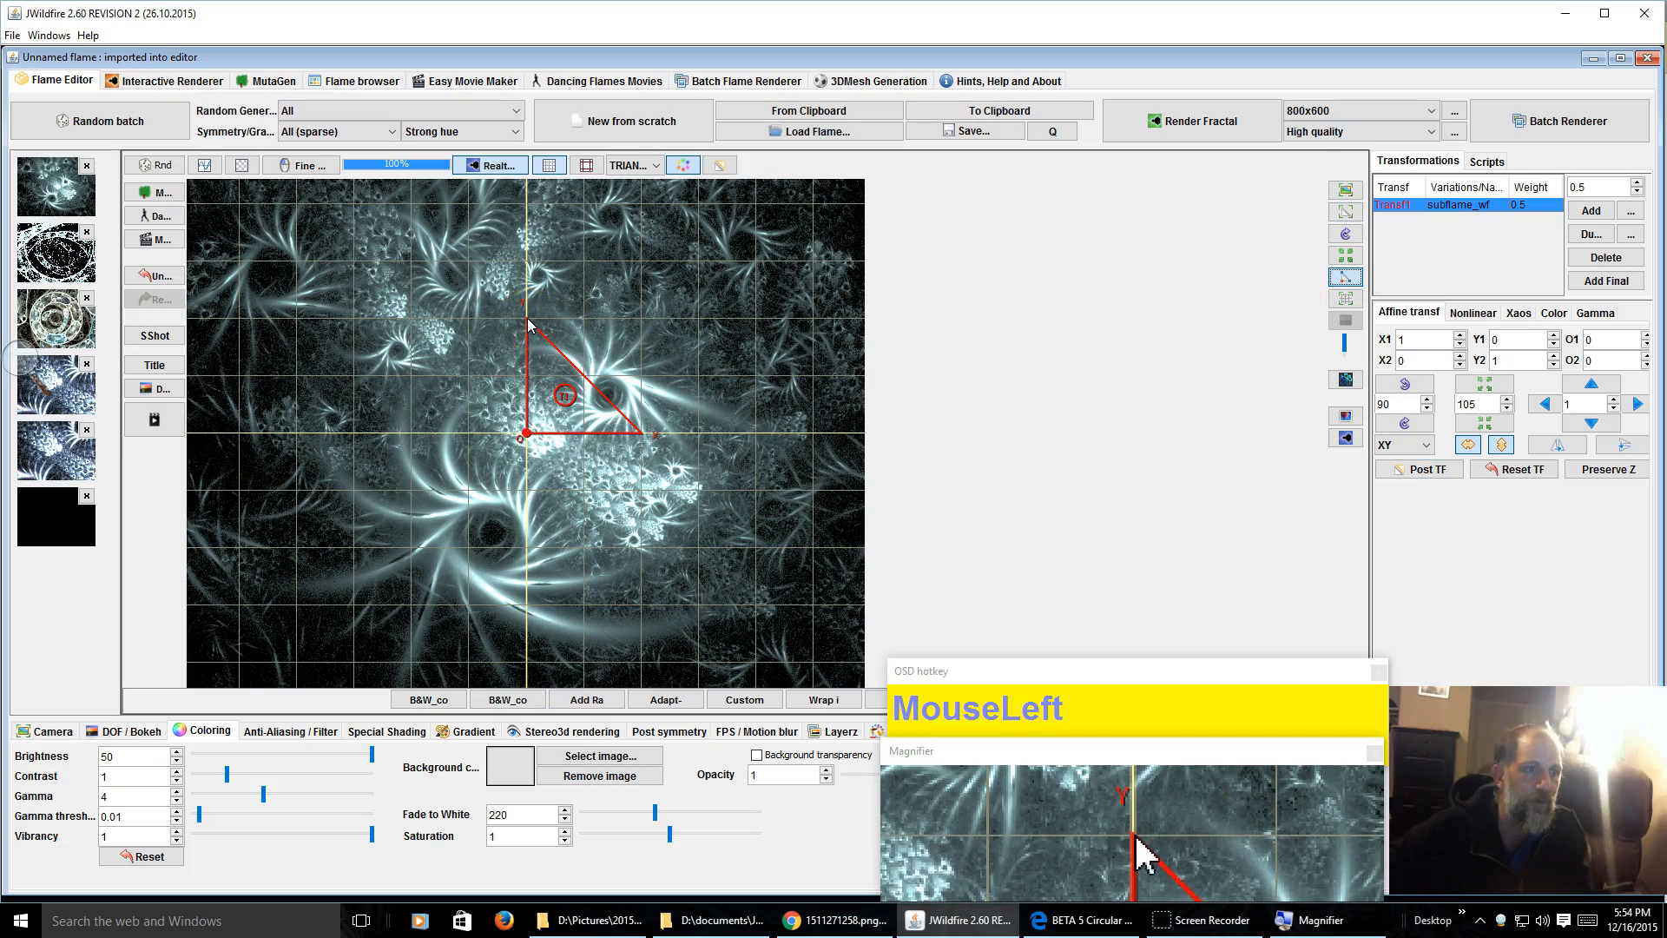
{"action": "left_click_drag", "start_coordinate": [527, 319], "coordinate": [537, 376]}
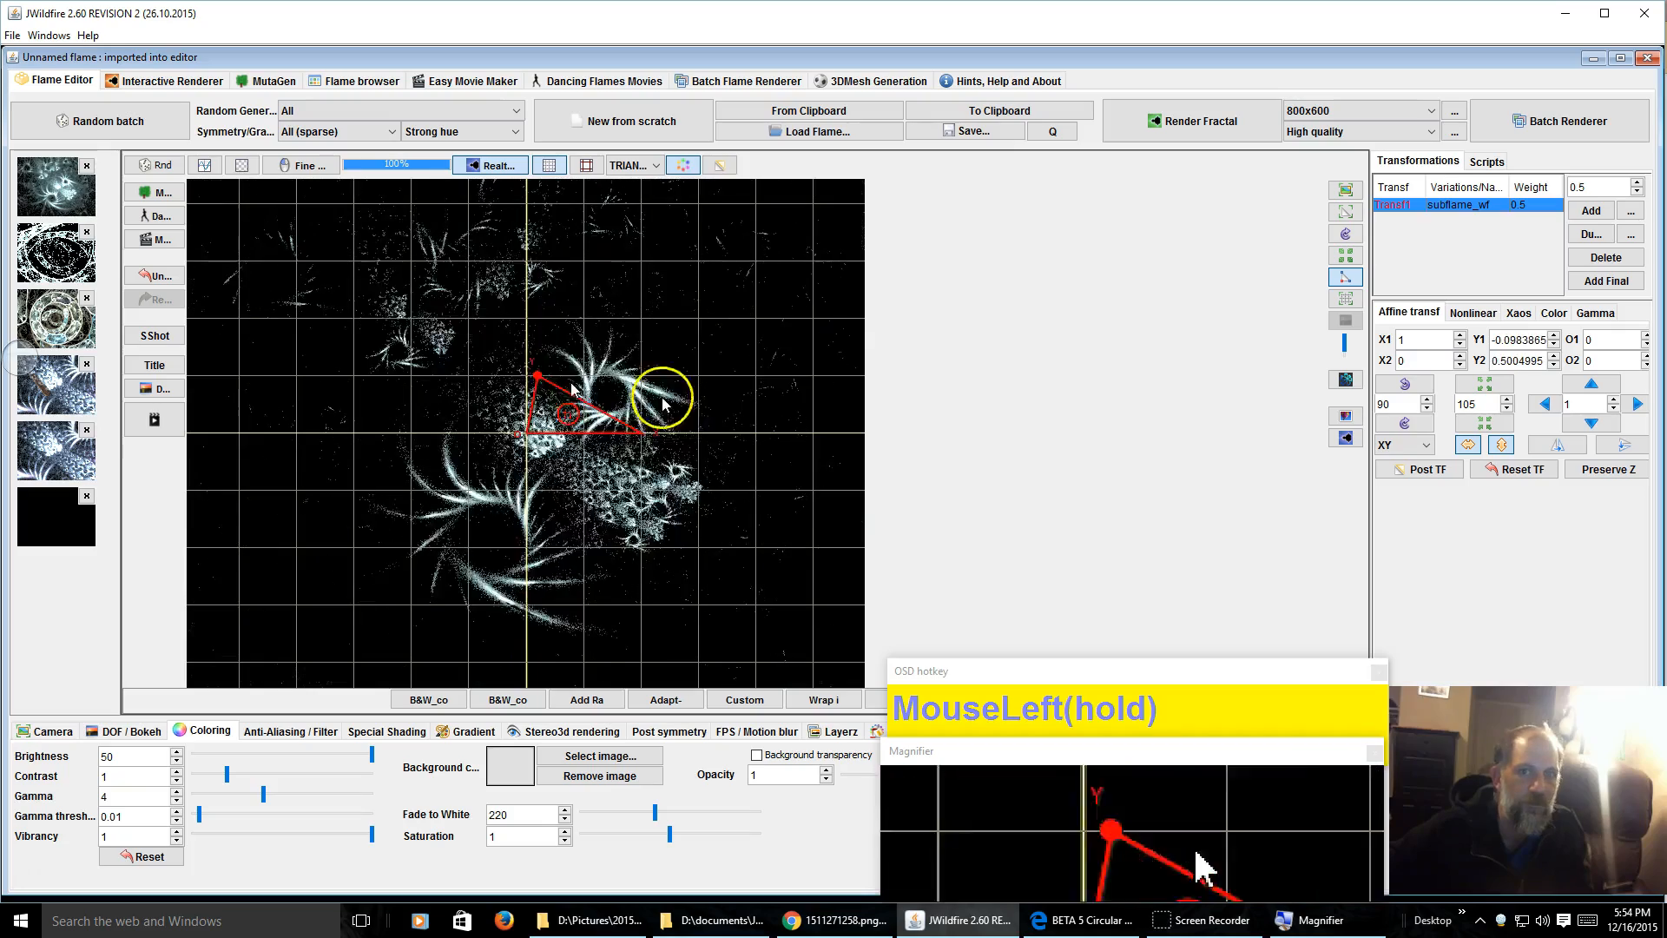
Enable post-transform editing for Transf1, trying a lower Y corner and resetting the triangle
{"action": "left_click", "coordinate": [1426, 473]}
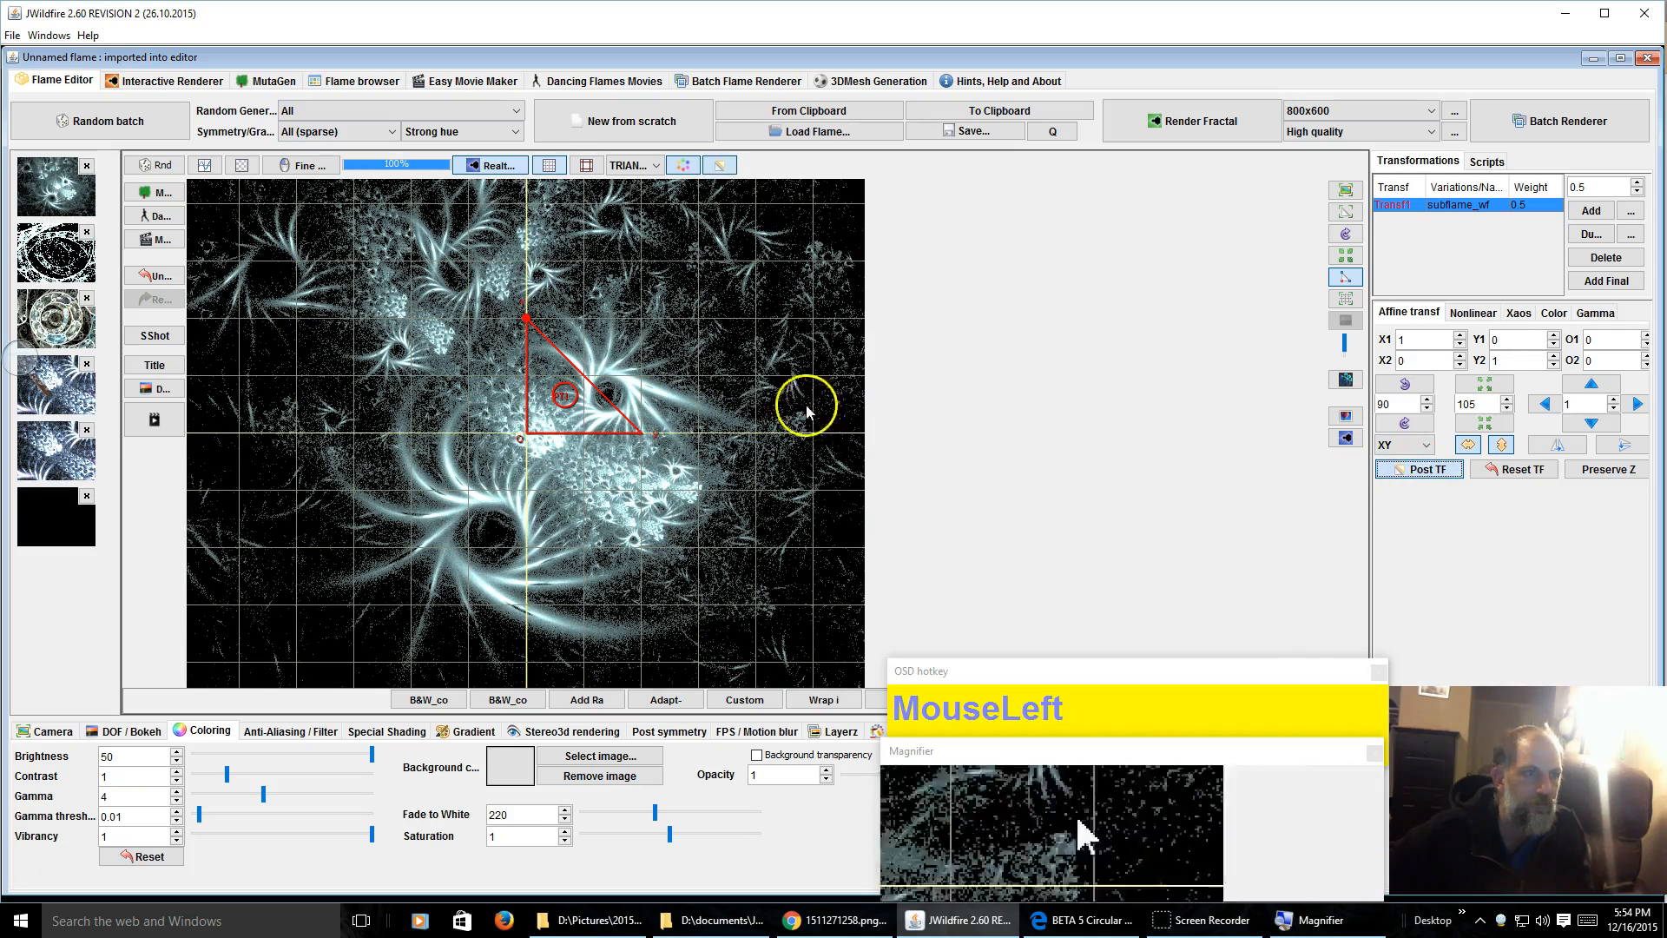
{"action": "left_click_drag", "start_coordinate": [527, 323], "coordinate": [527, 383]}
{"action": "left_click", "coordinate": [1495, 469]}
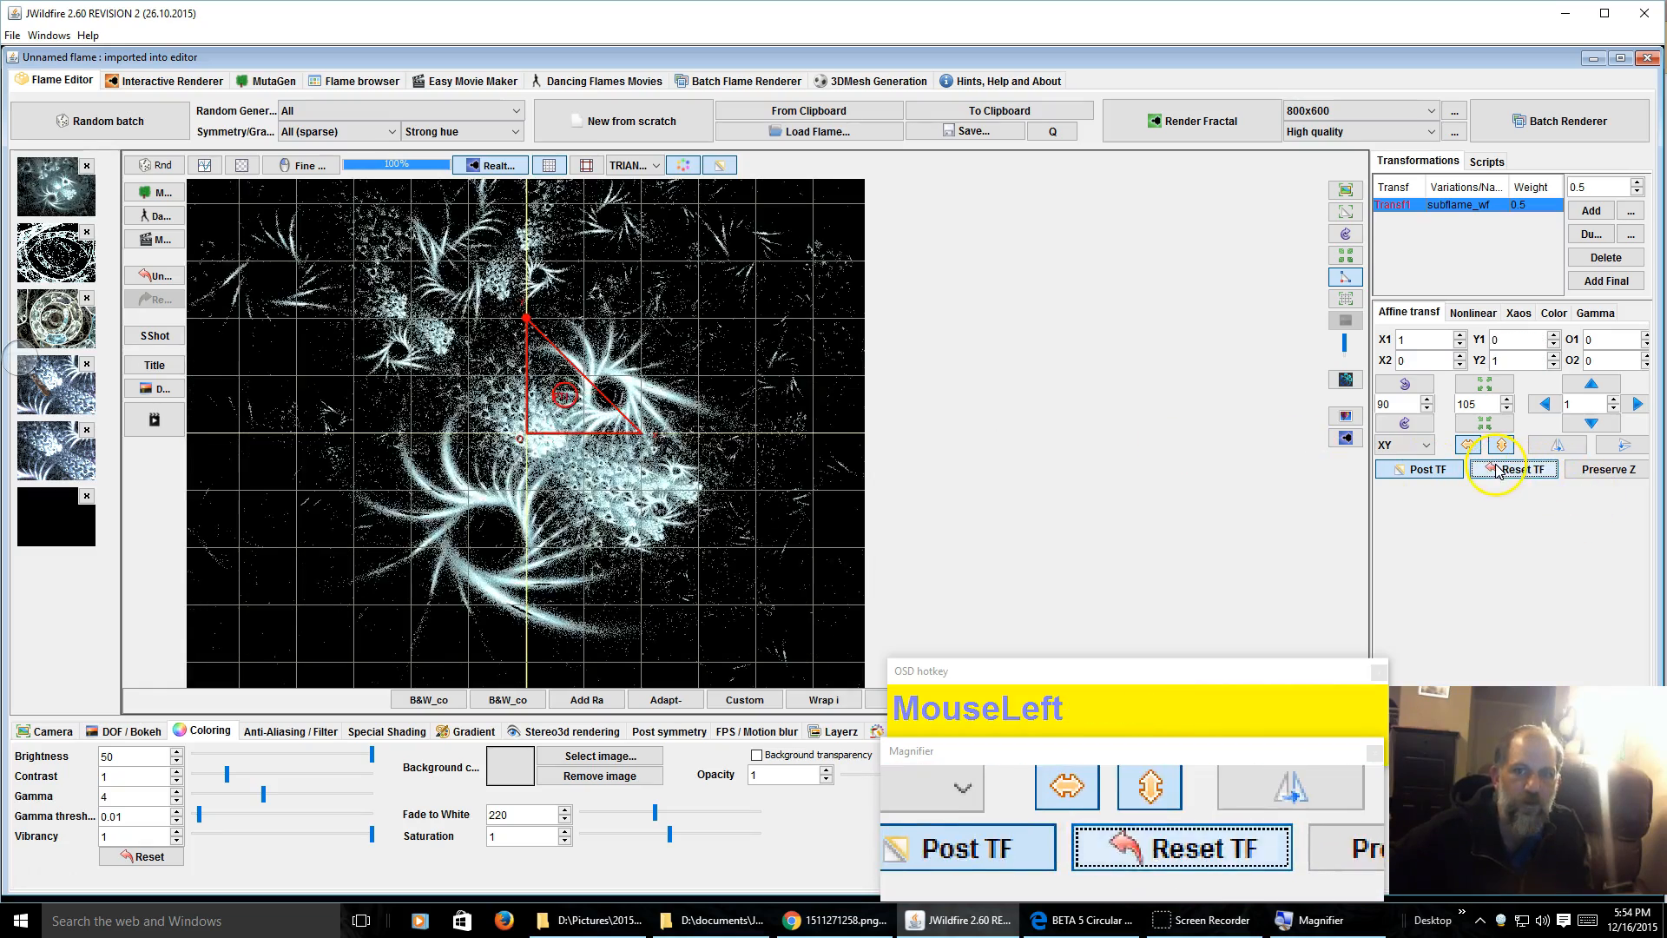
Add post_smartcrop as the second variation of Transf1 with an amount of 1.292
{"action": "left_click", "coordinate": [1476, 312]}
{"action": "left_click", "coordinate": [1476, 384]}
{"action": "scroll", "coordinate": [1476, 521], "scroll_direction": "down", "scroll_amount": 3}
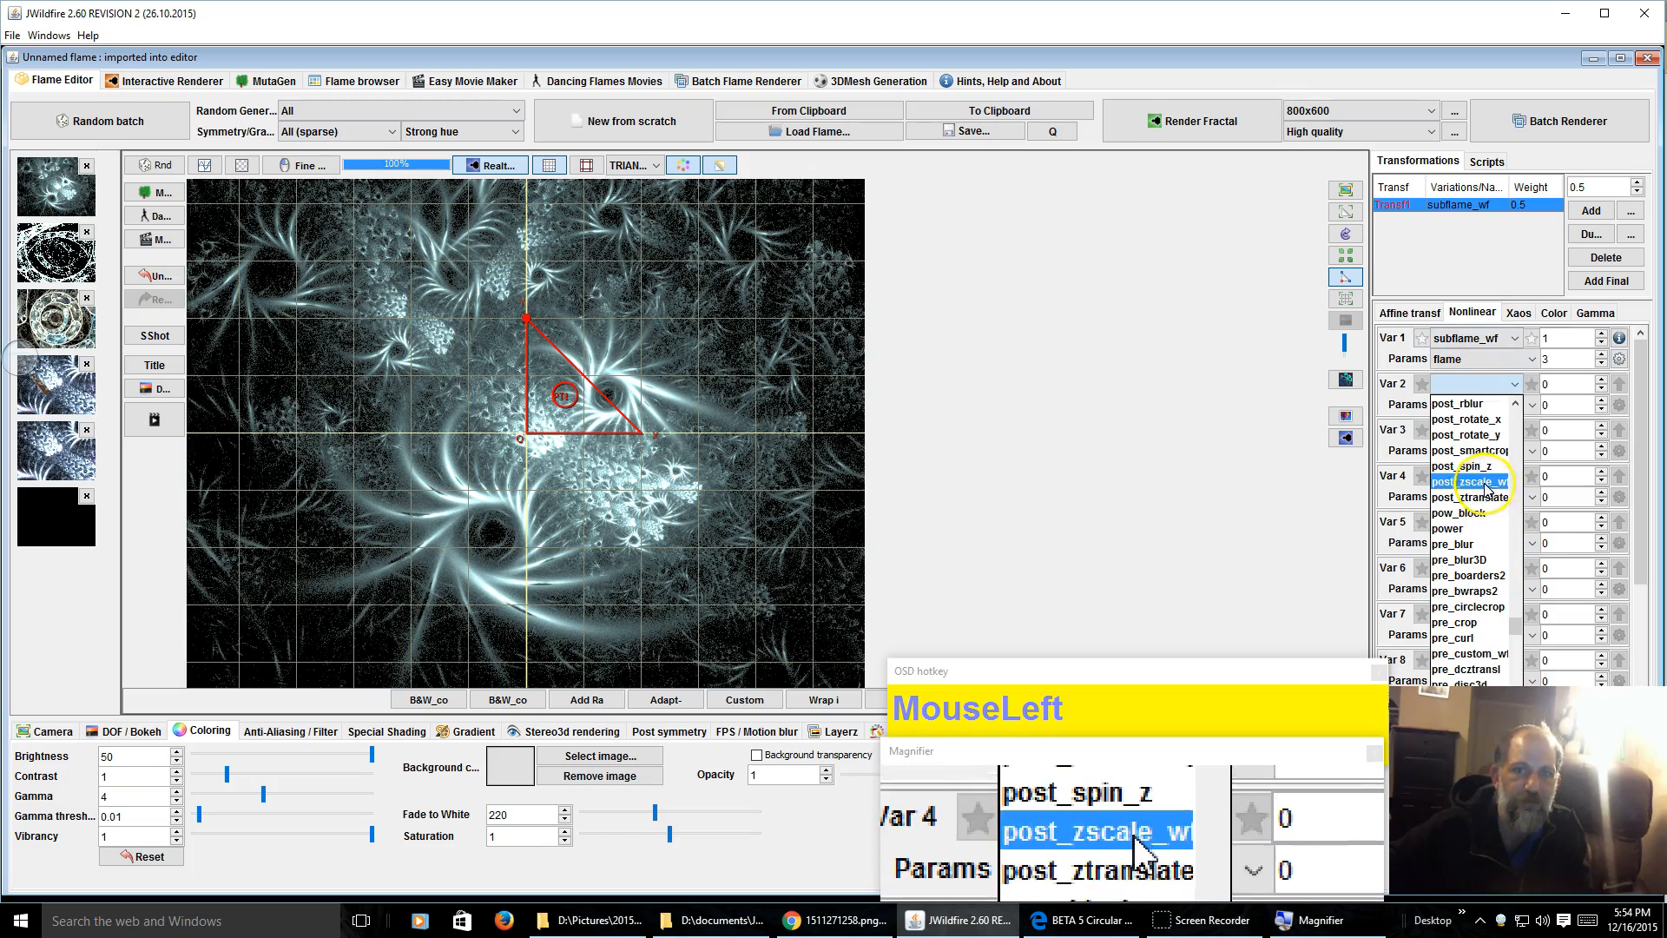
{"action": "left_click", "coordinate": [1448, 451]}
{"action": "left_click", "coordinate": [1531, 384]}
{"action": "left_click_drag", "start_coordinate": [1554, 383], "coordinate": [1660, 359]}
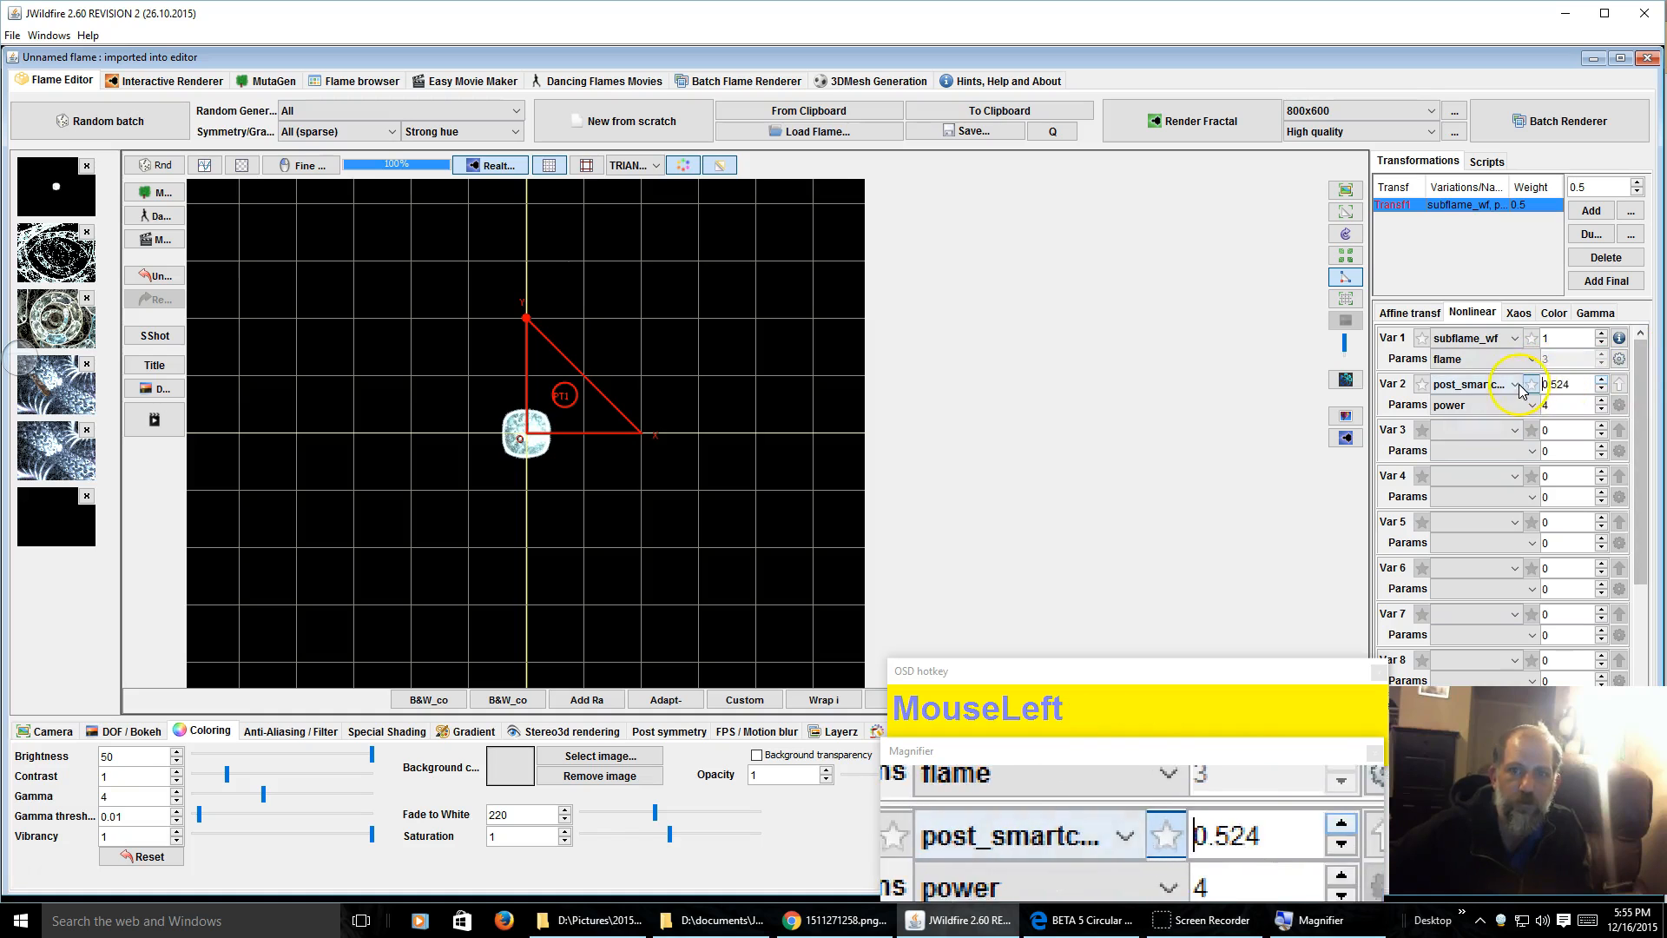
{"action": "left_click_drag", "start_coordinate": [1563, 385], "coordinate": [1649, 380]}
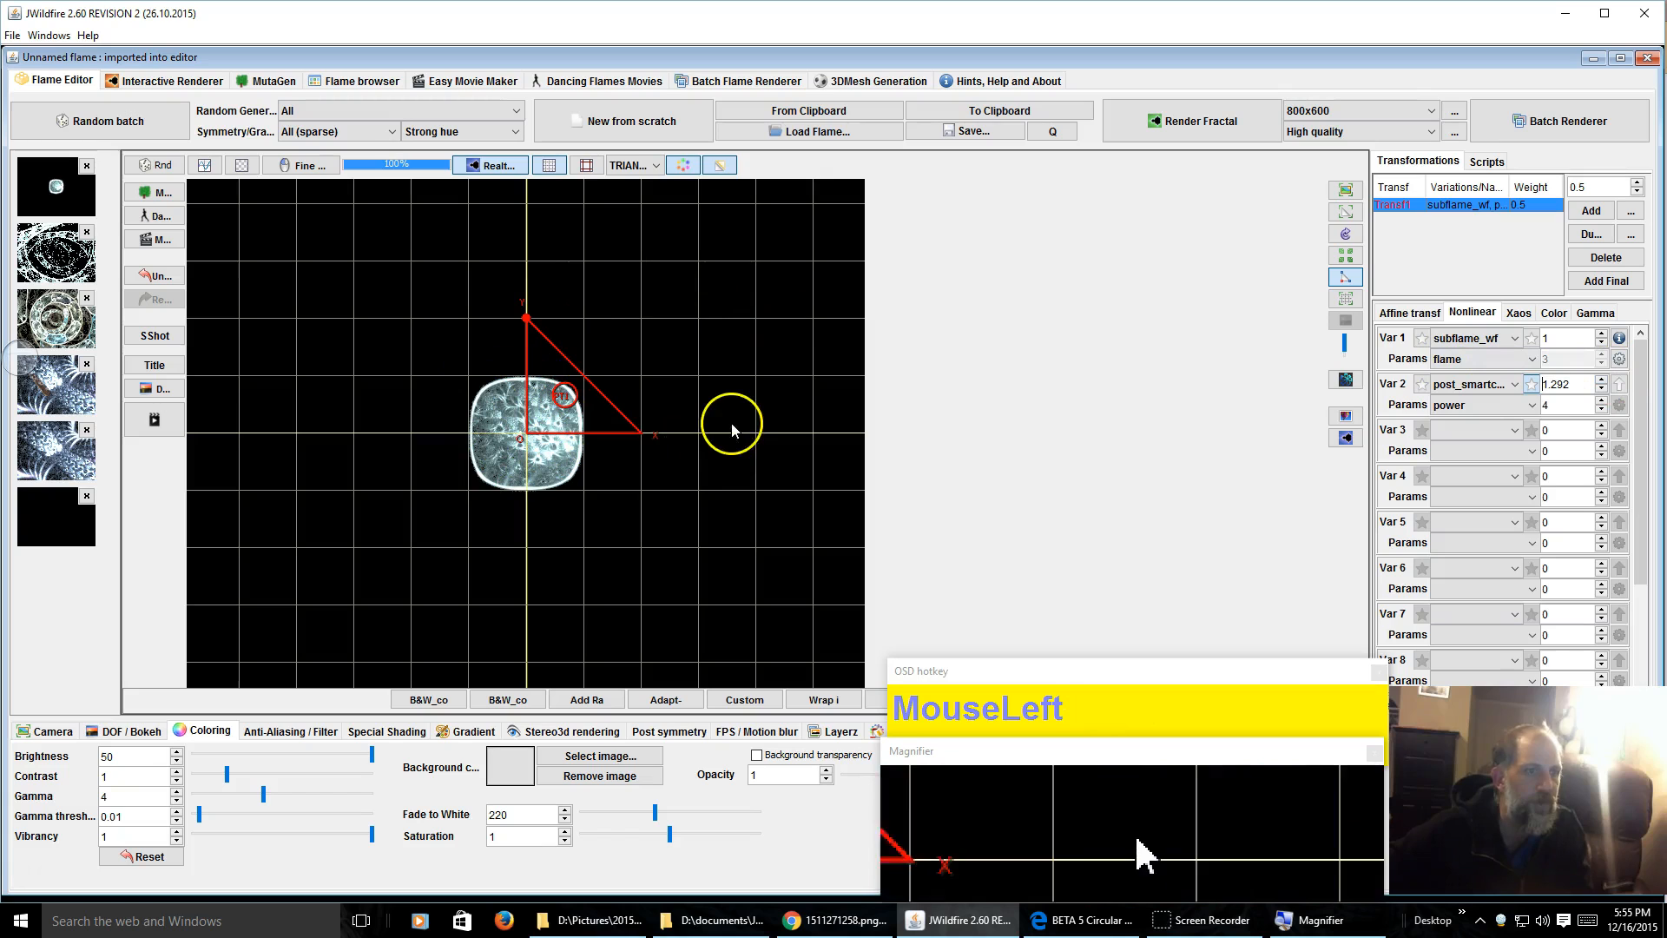
Set the post_smartcrop radius parameter to 1.94 and the variation's amount to 0.68
{"action": "left_click", "coordinate": [1467, 407]}
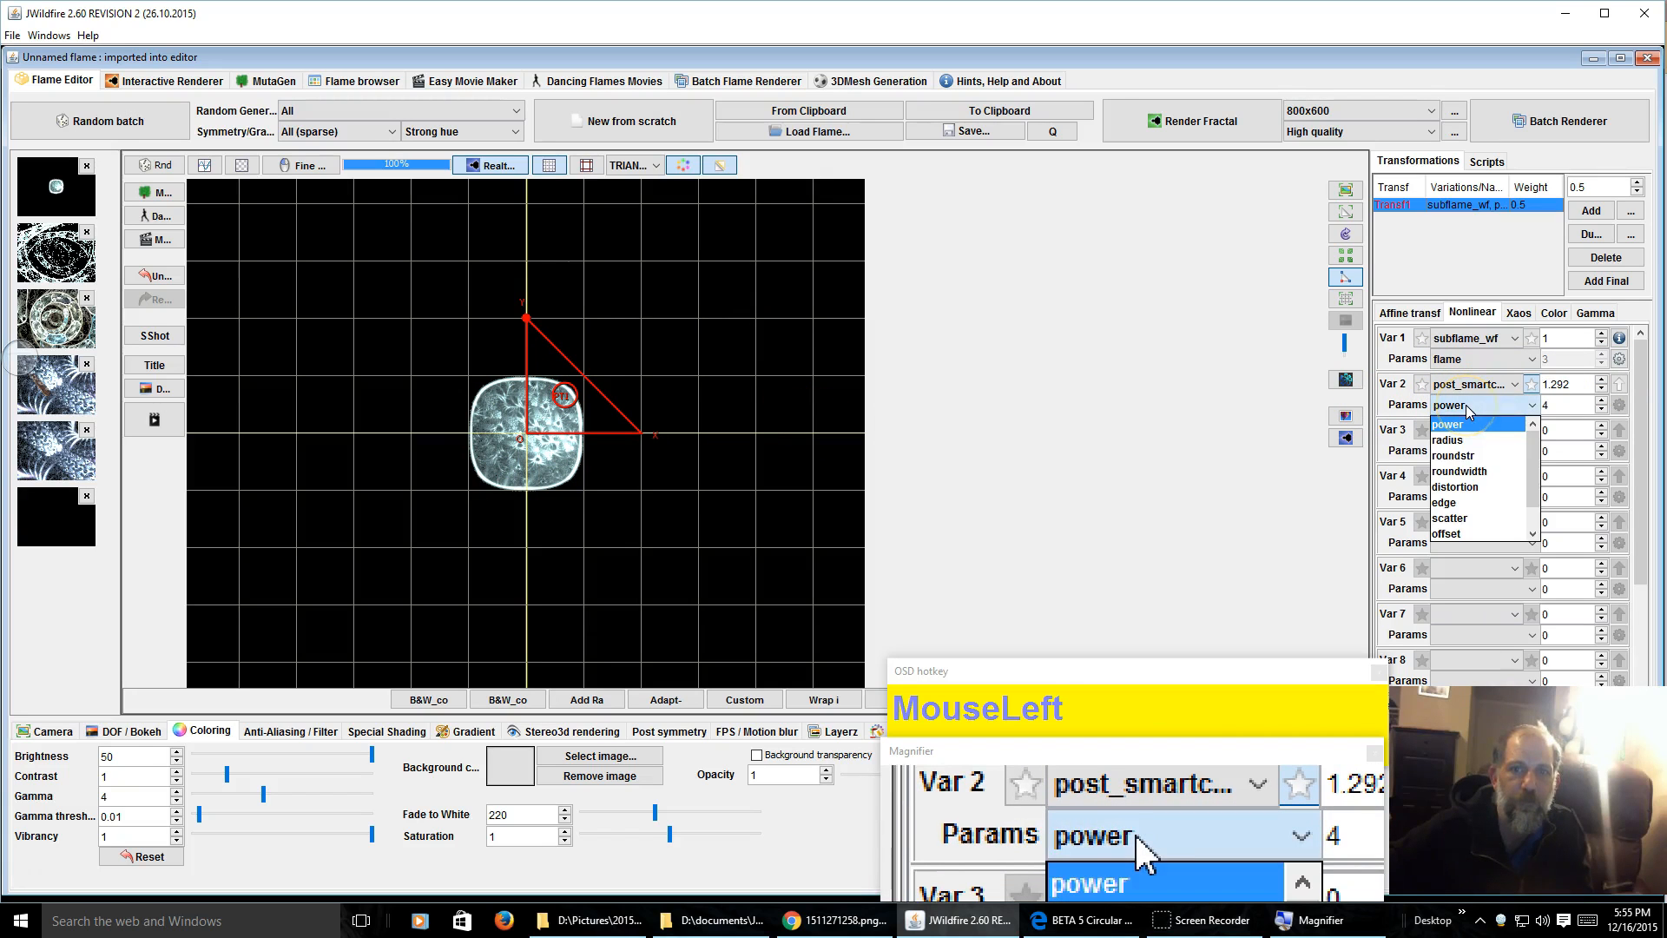
{"action": "left_click", "coordinate": [1448, 440]}
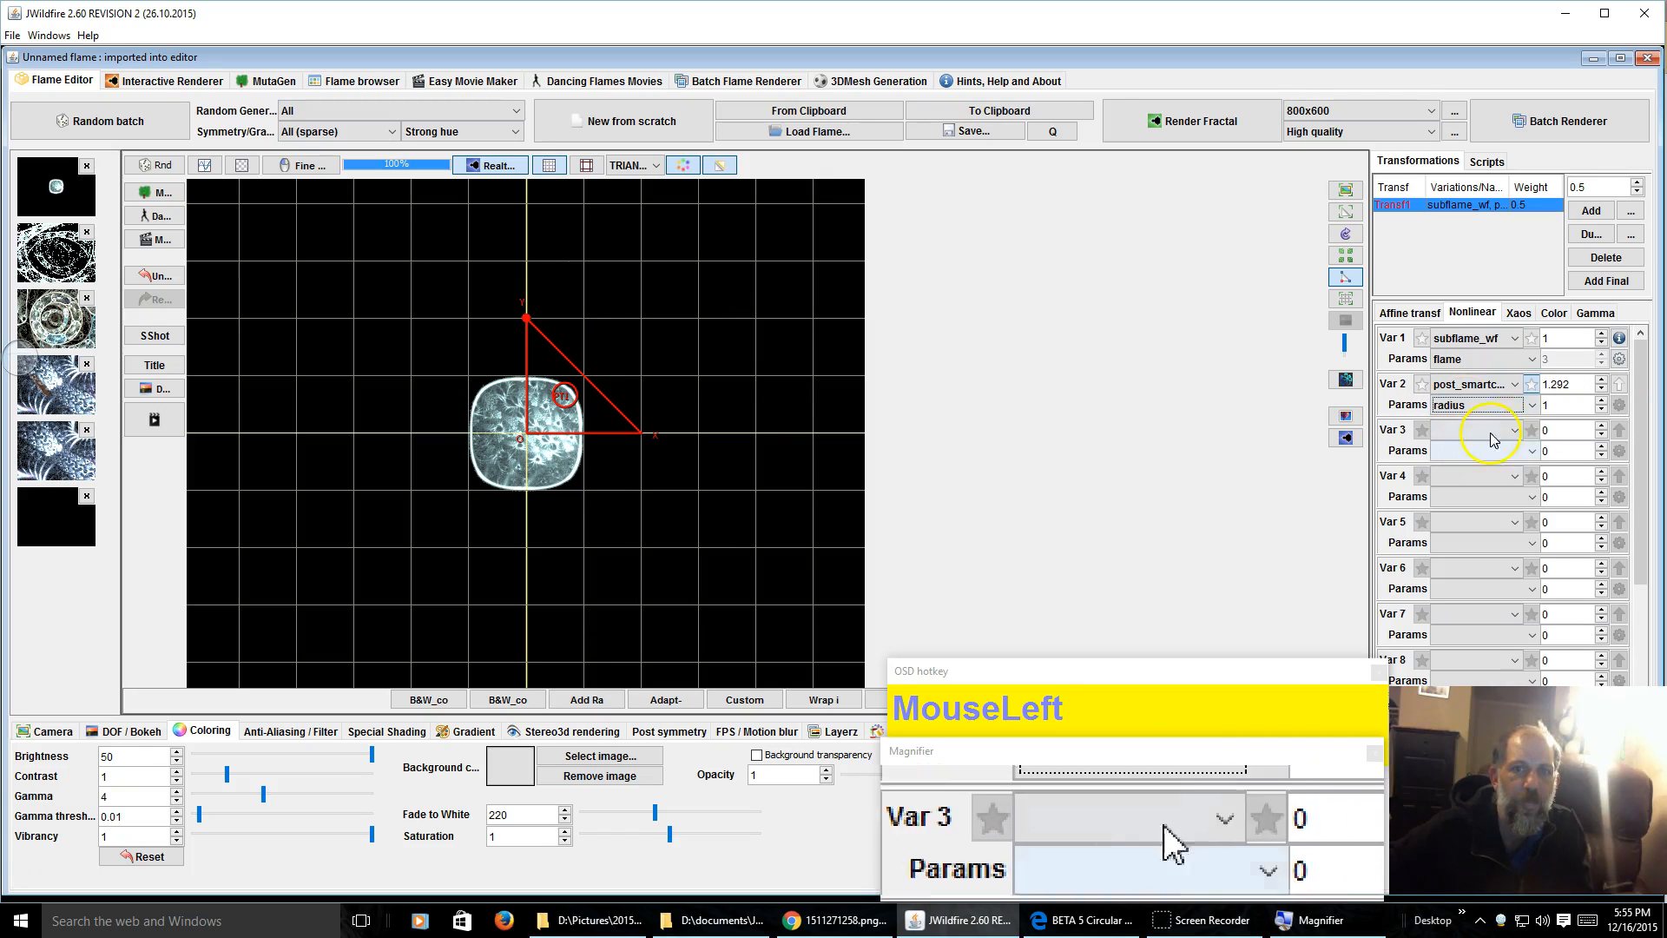
{"action": "left_click_drag", "start_coordinate": [1563, 403], "coordinate": [1442, 412]}
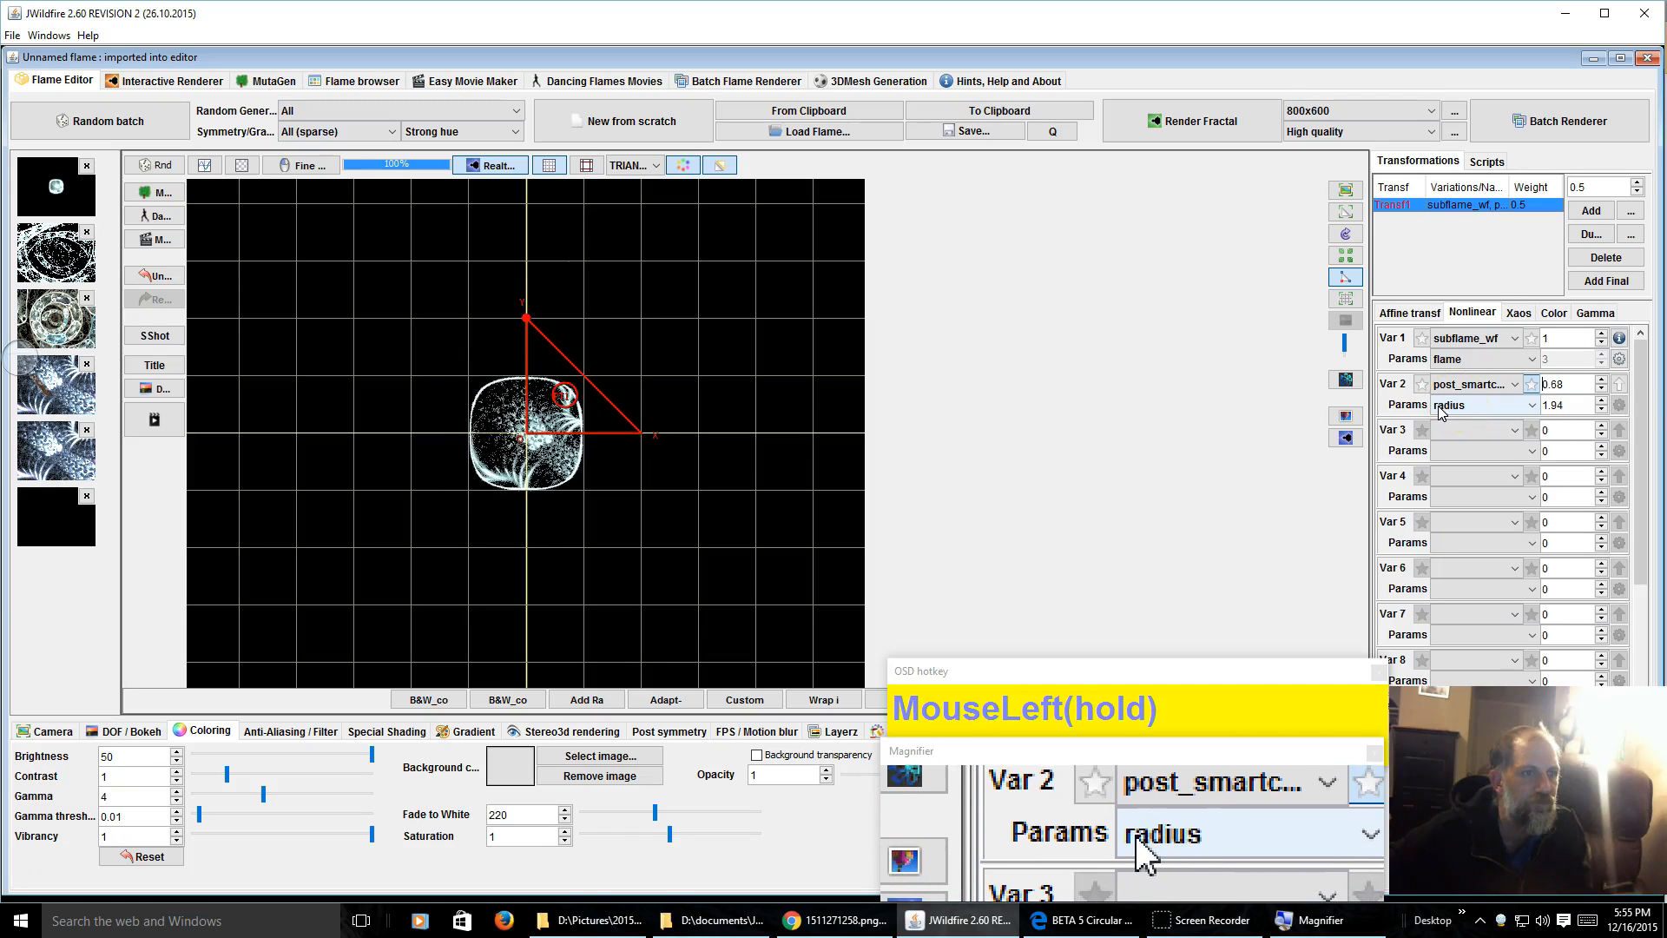
{"action": "left_click", "coordinate": [728, 440]}
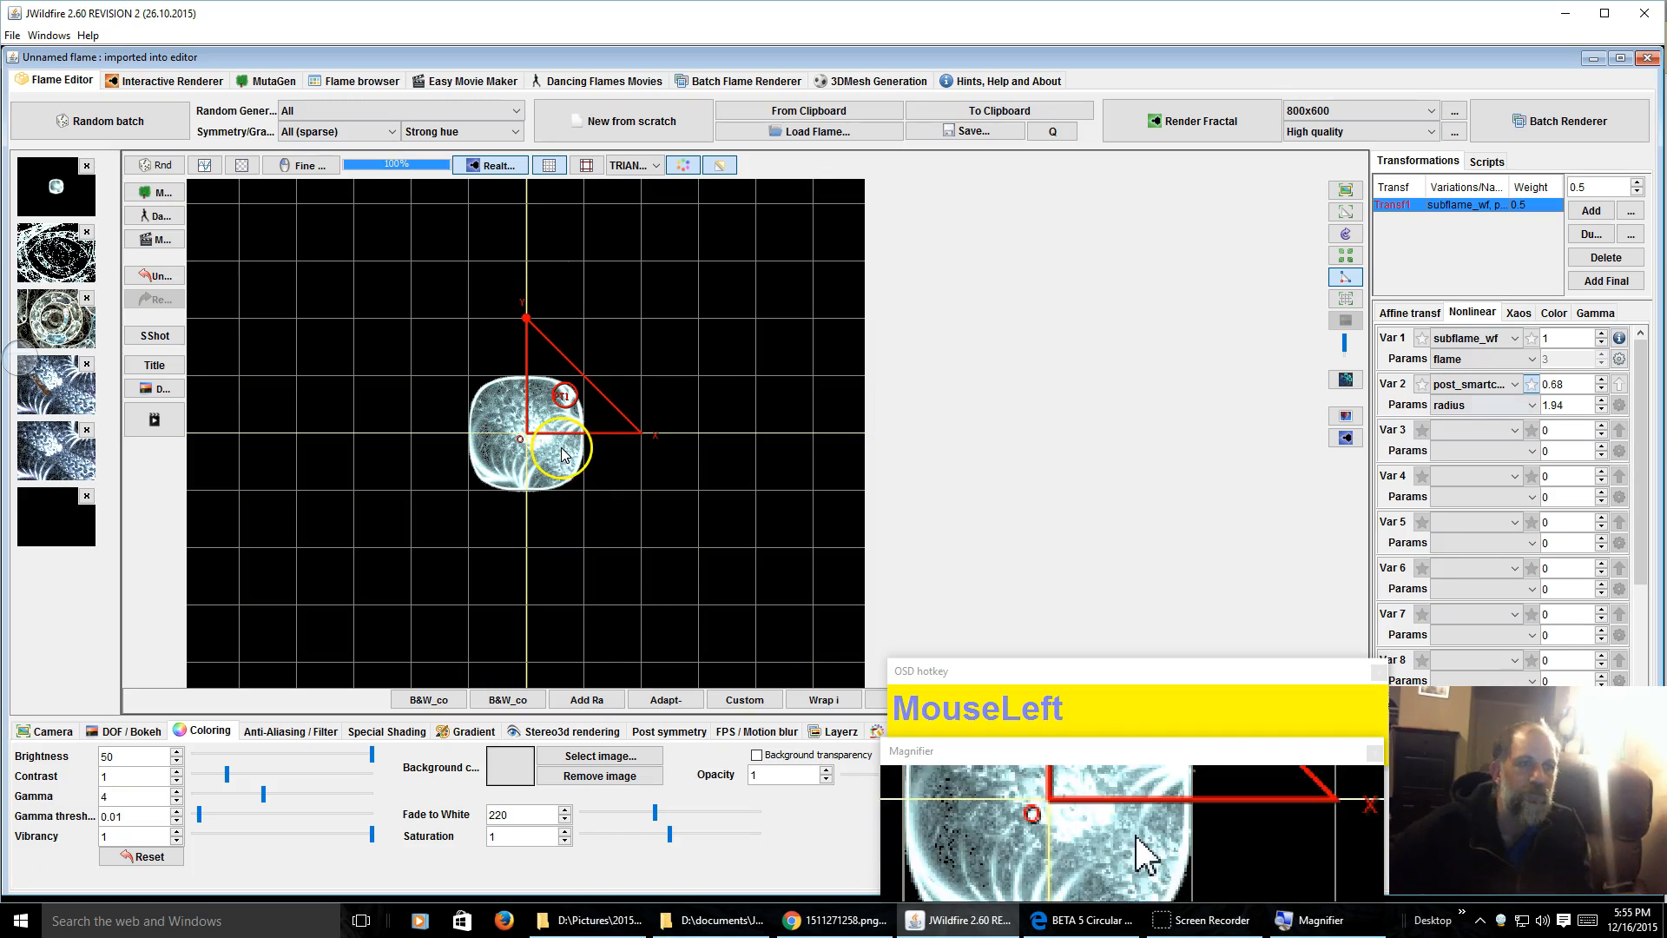
Stretch Transf1's post-transform triangle horizontally by moving its X corner outward until X1 is about 2.1
{"action": "left_click", "coordinate": [1398, 314]}
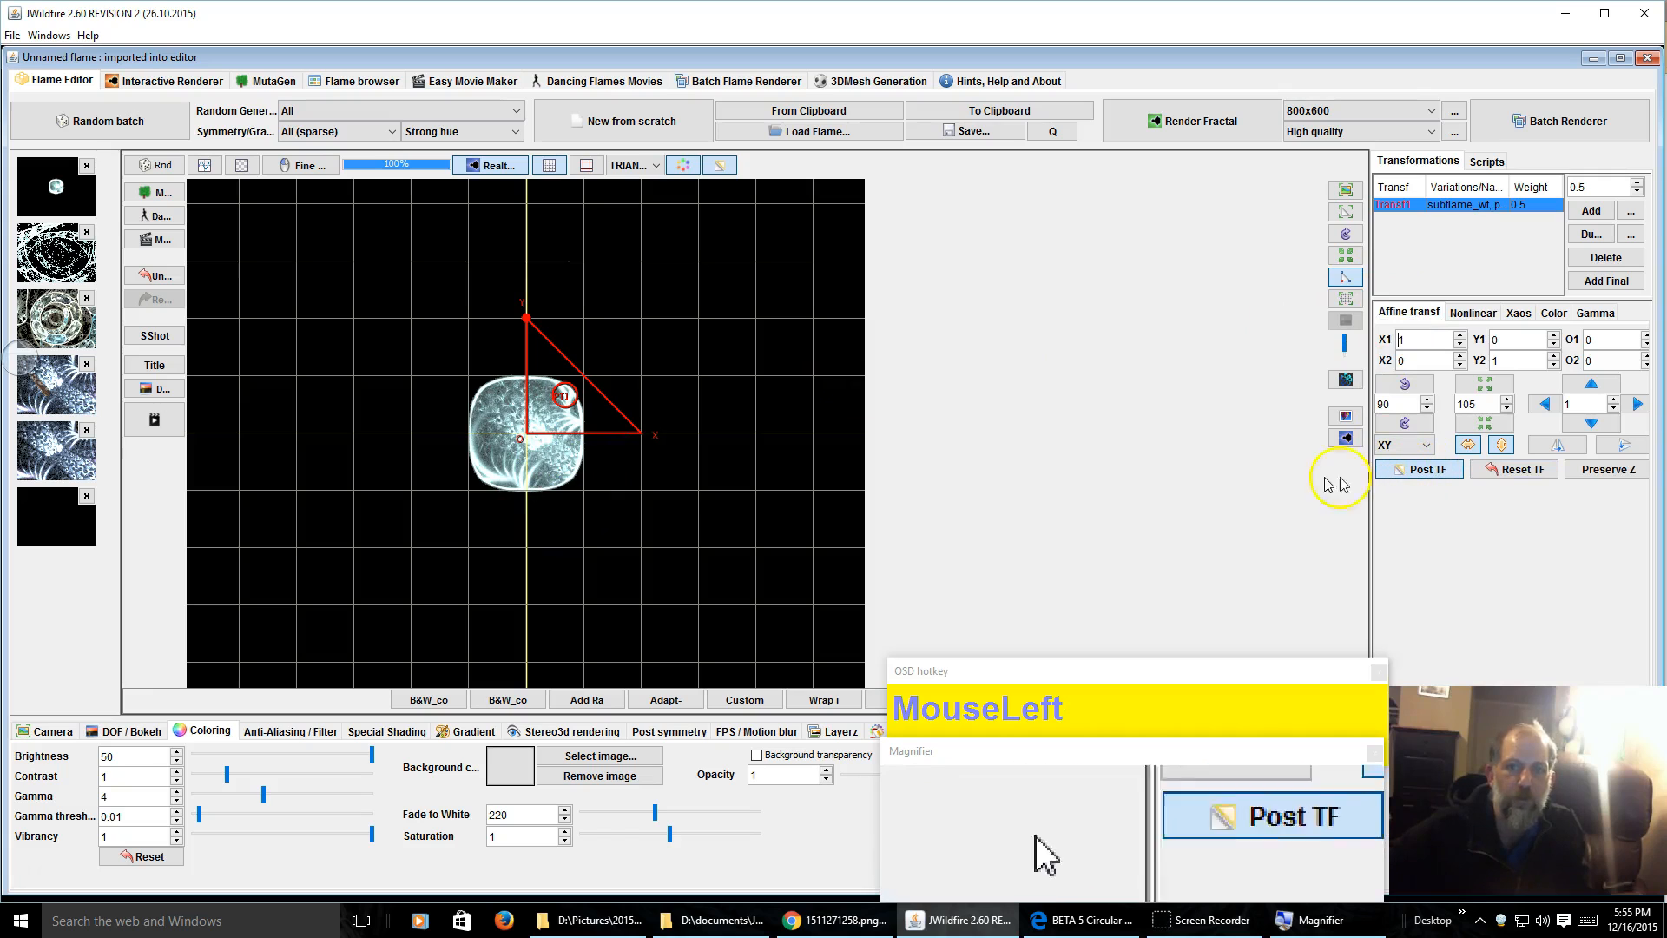
{"action": "left_click", "coordinate": [636, 426]}
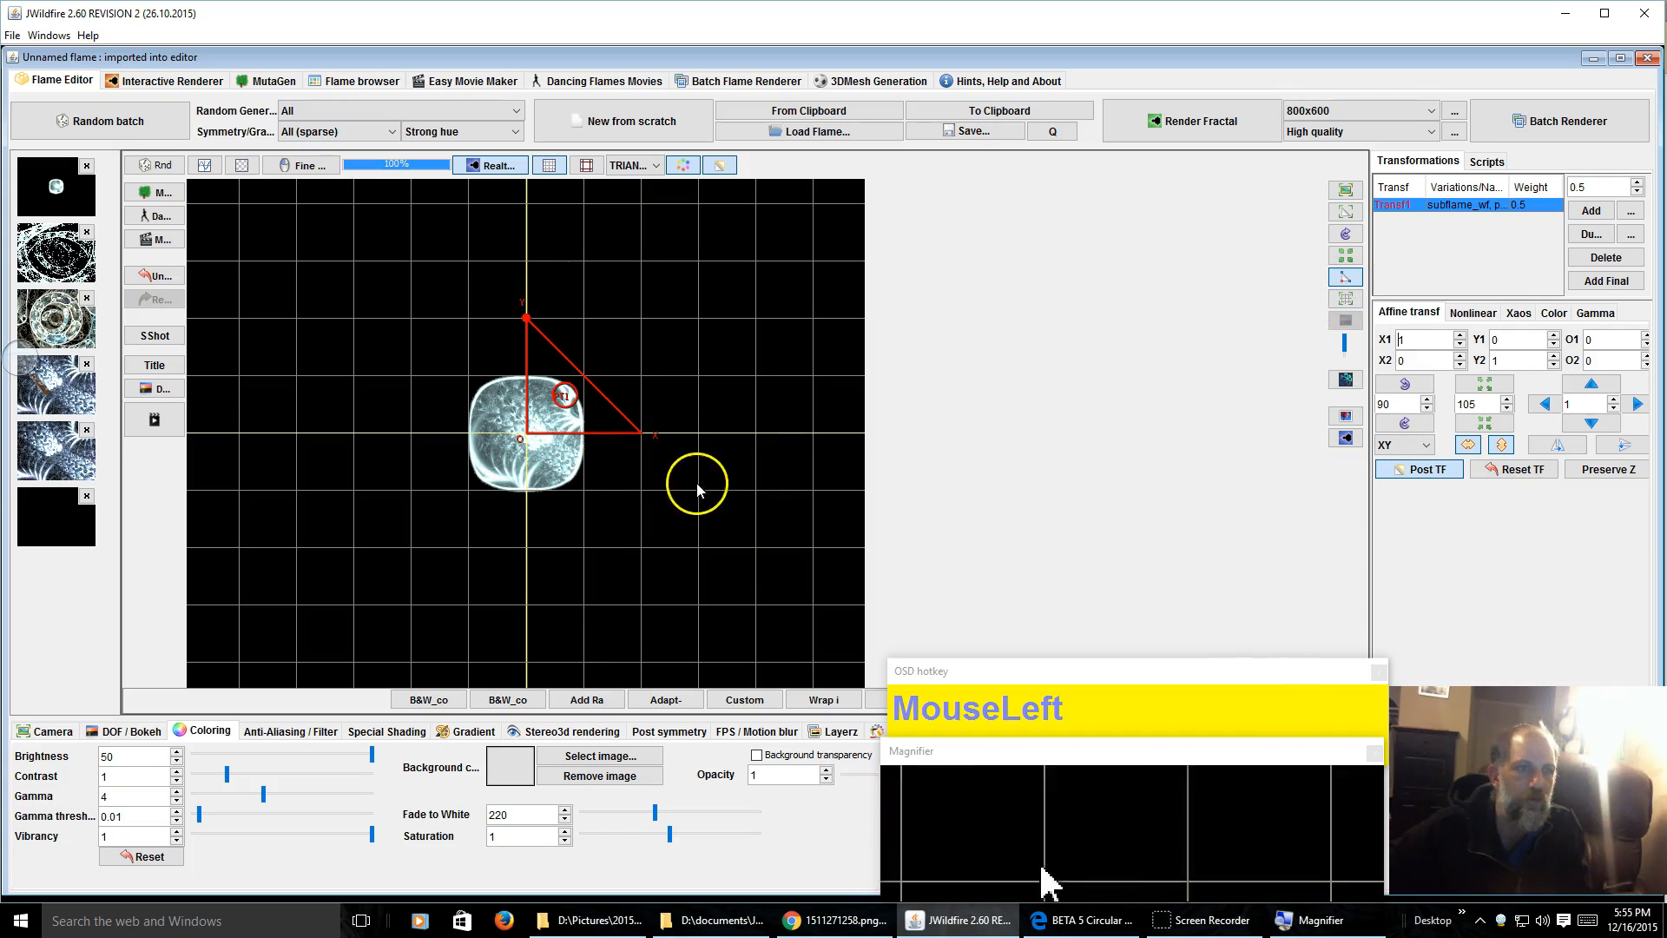
{"action": "left_click_drag", "start_coordinate": [638, 430], "coordinate": [768, 434]}
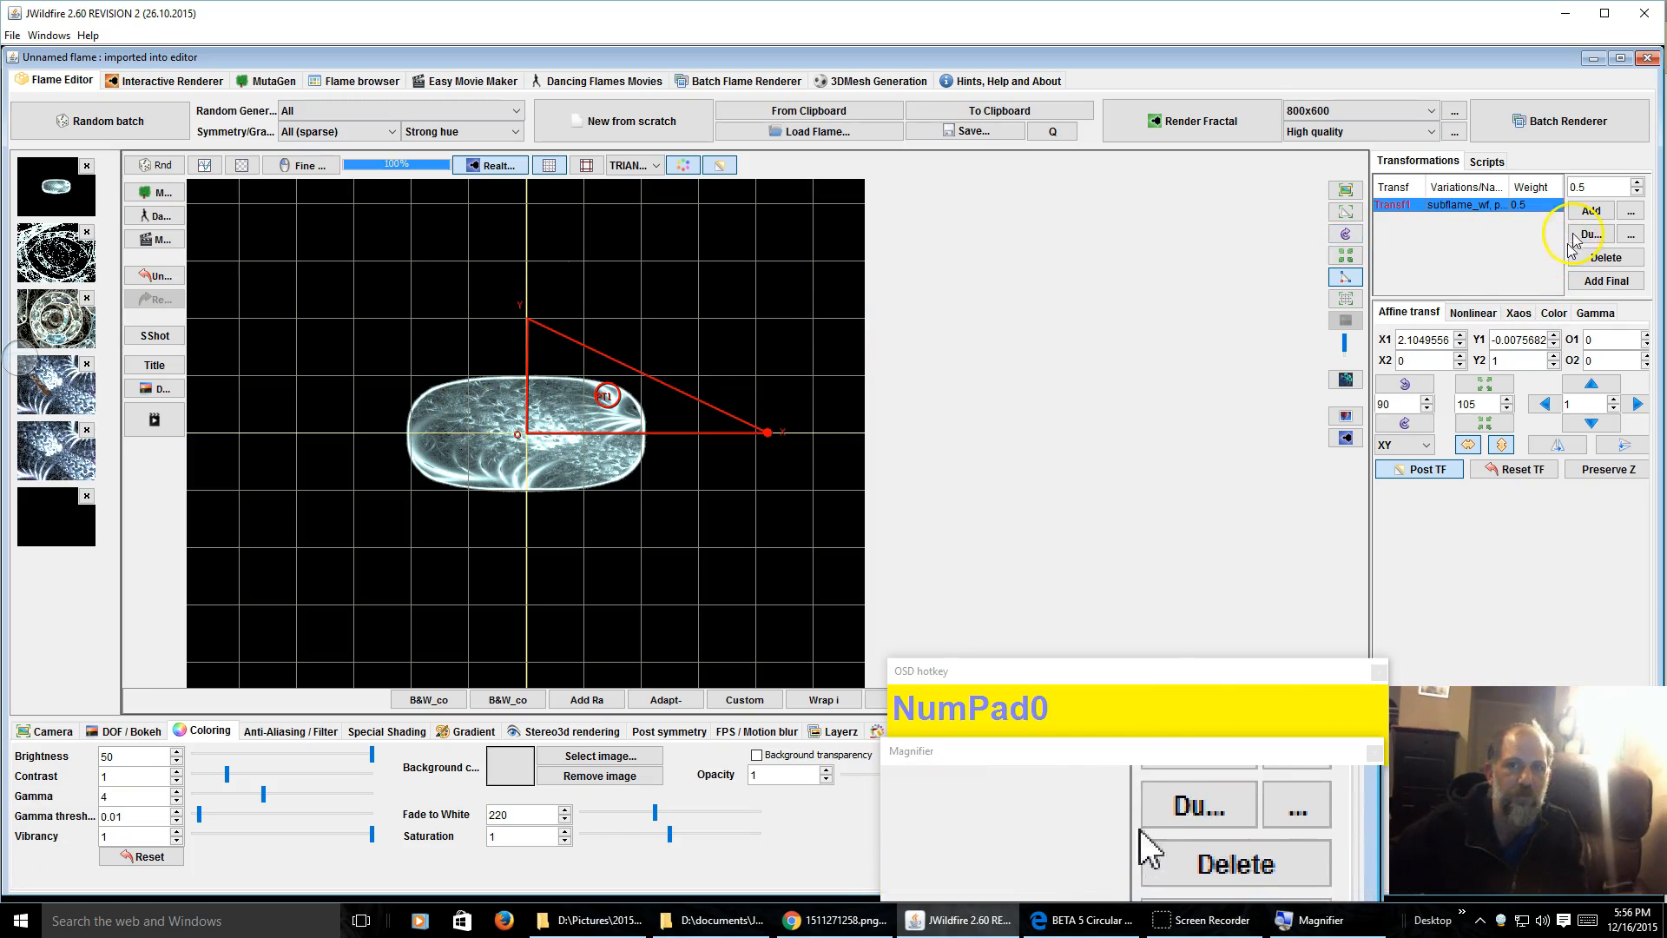
Add two transforms to the flame and set the first variation of Transf3 to unpolar
{"action": "left_click", "coordinate": [1591, 210]}
{"action": "left_click", "coordinate": [1592, 210]}
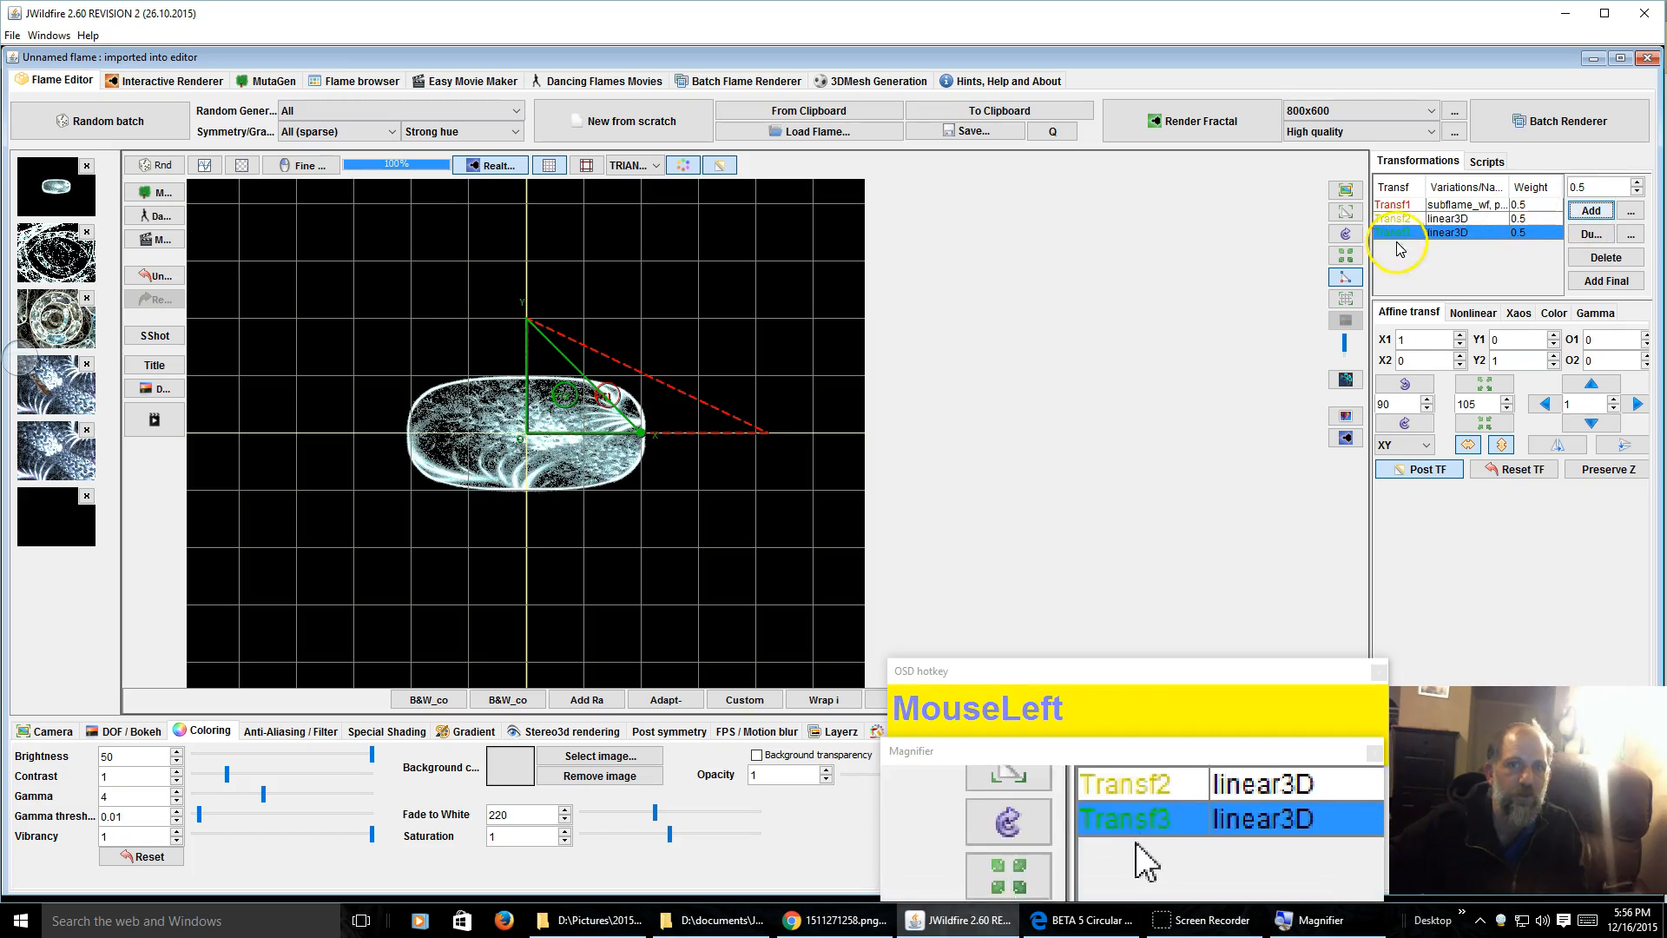
{"action": "left_click", "coordinate": [1464, 314]}
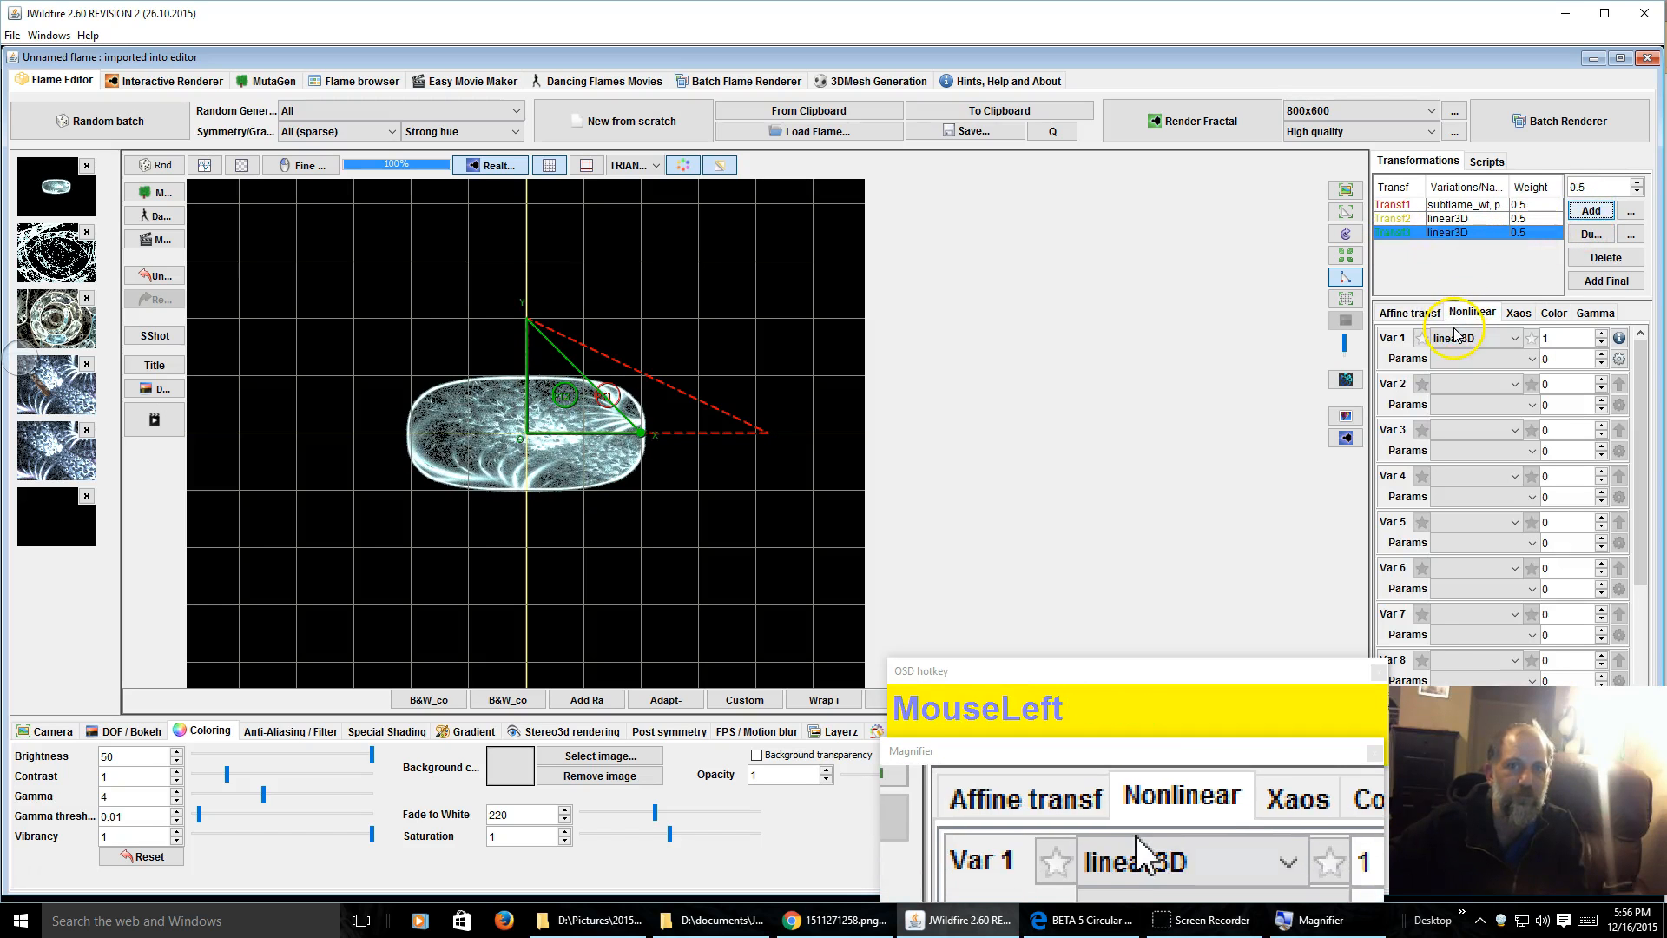
{"action": "left_click", "coordinate": [1456, 335]}
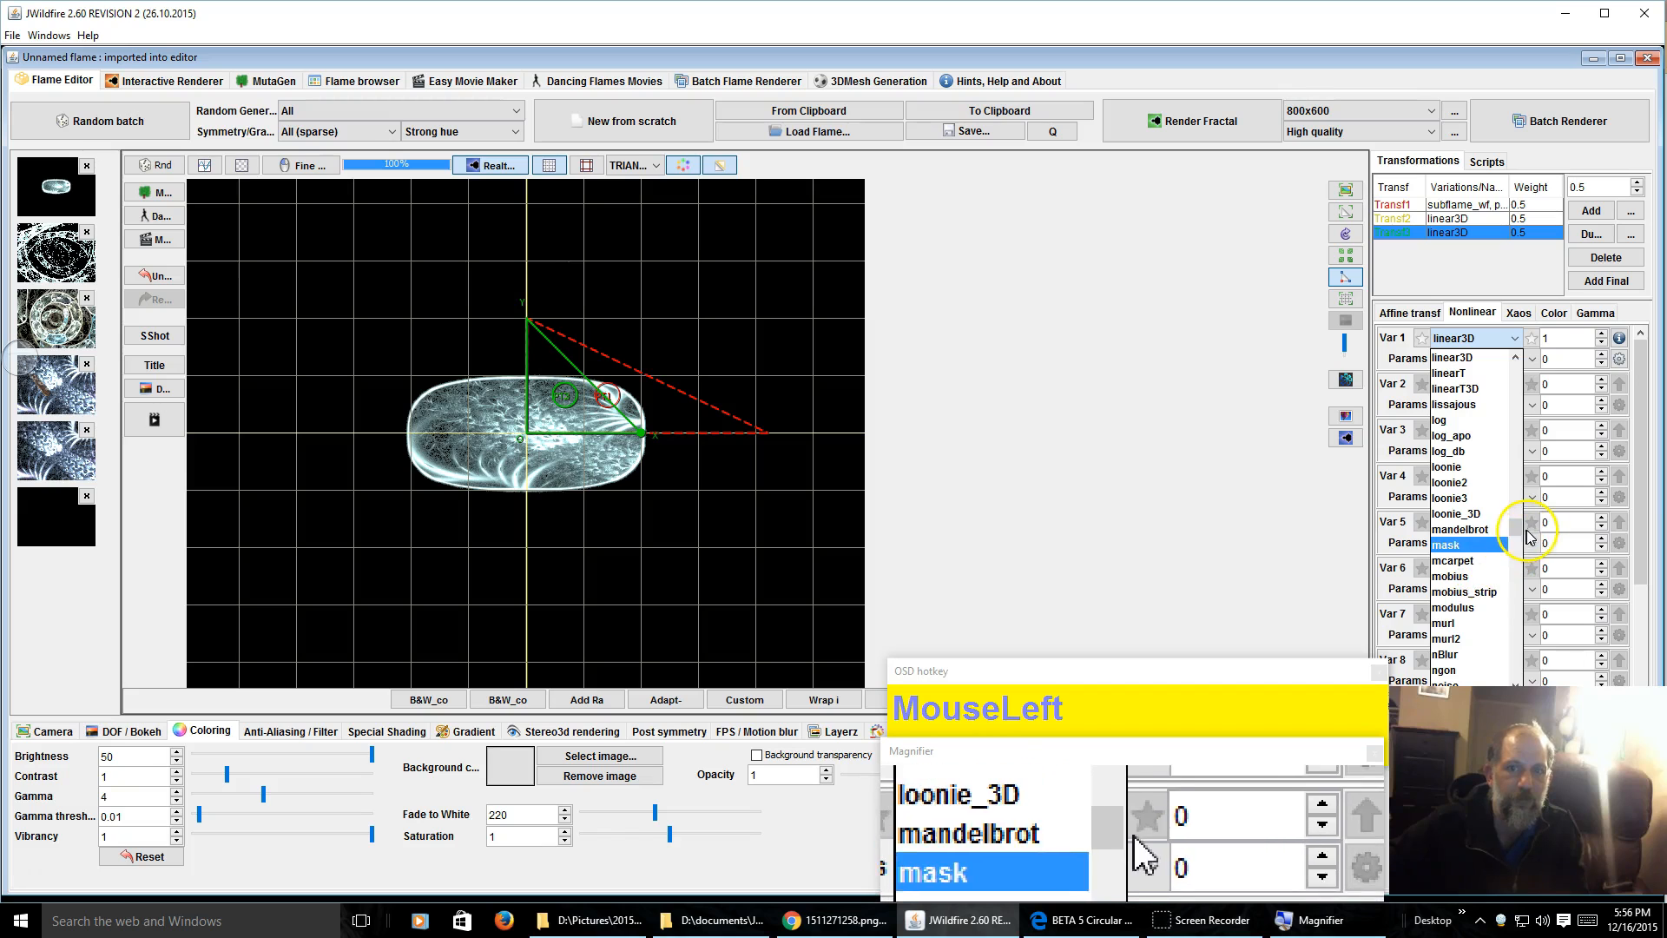
{"action": "left_click_drag", "start_coordinate": [1525, 535], "coordinate": [1500, 658]}
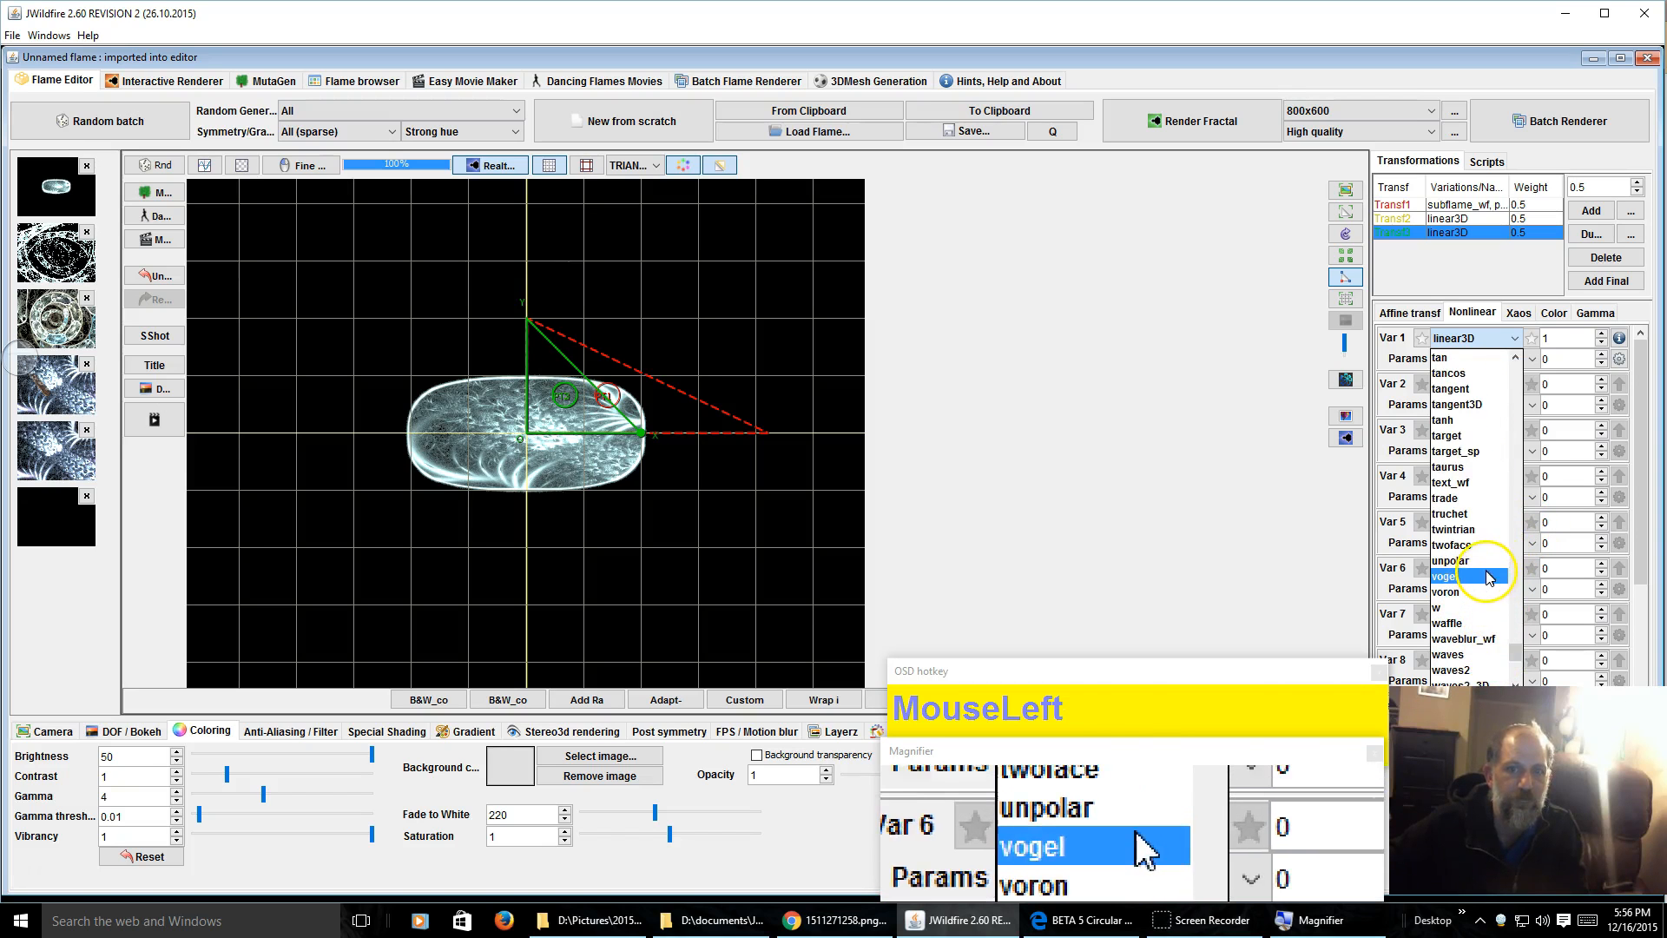
{"action": "left_click", "coordinate": [1476, 560]}
{"action": "left_click", "coordinate": [1483, 338]}
Add a fourth transform and set its first variation to glynnSim3
{"action": "left_click", "coordinate": [1580, 209]}
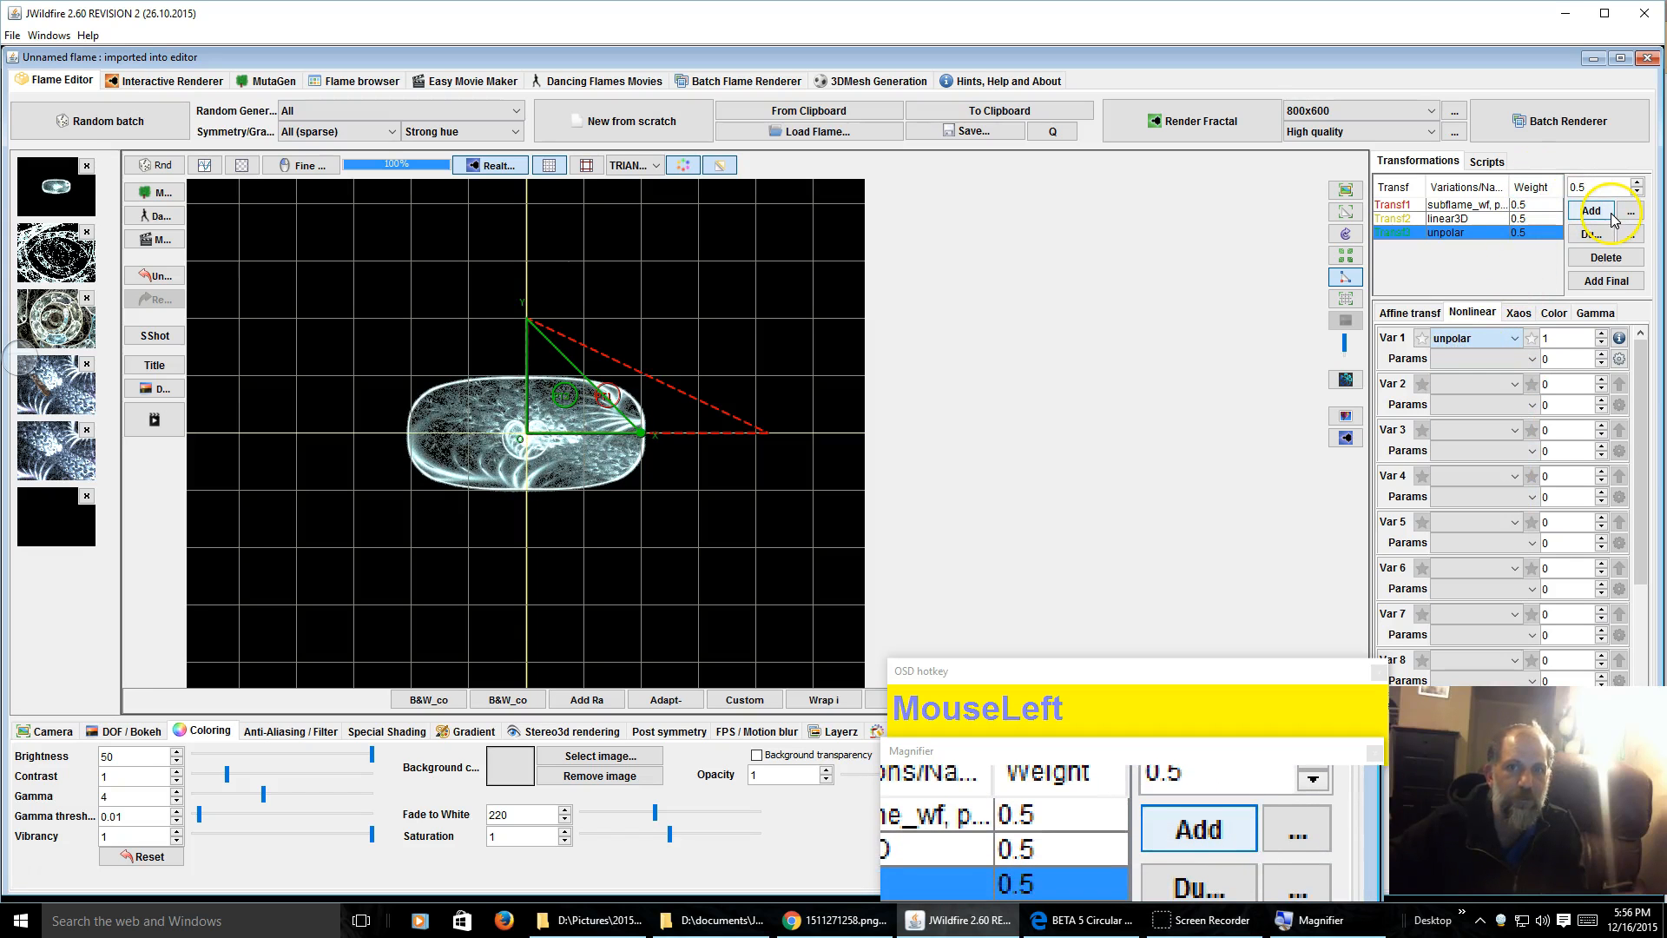
{"action": "left_click", "coordinate": [1608, 218]}
{"action": "left_click", "coordinate": [1476, 338]}
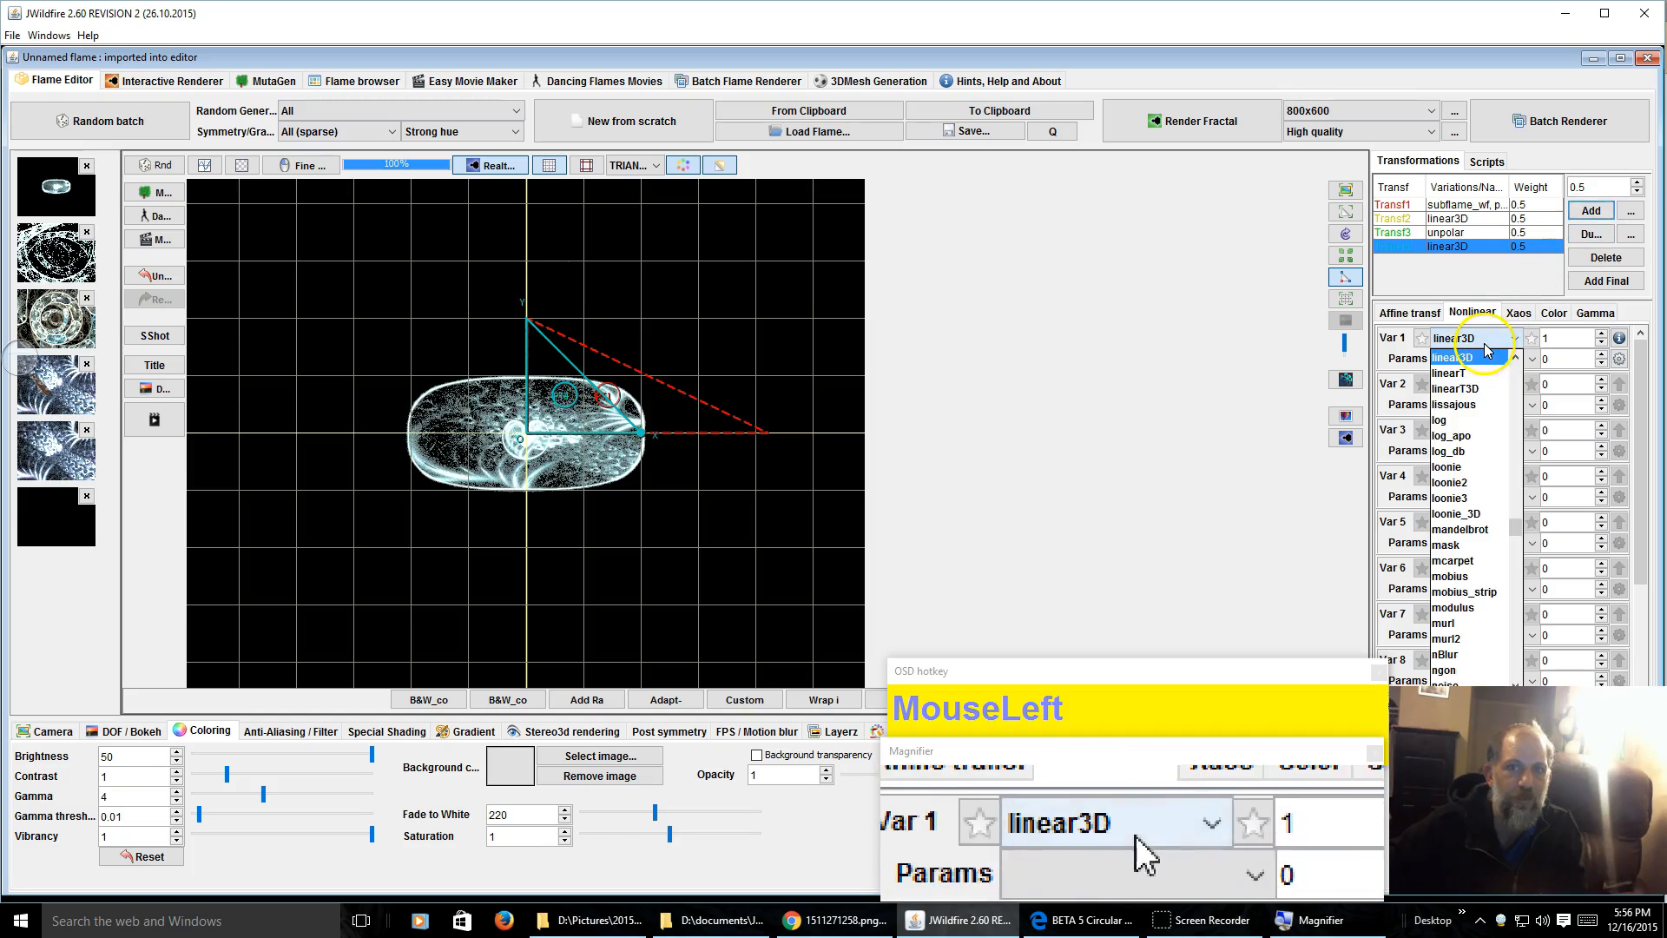
{"action": "scroll", "coordinate": [1467, 449], "scroll_direction": "up", "scroll_amount": 15}
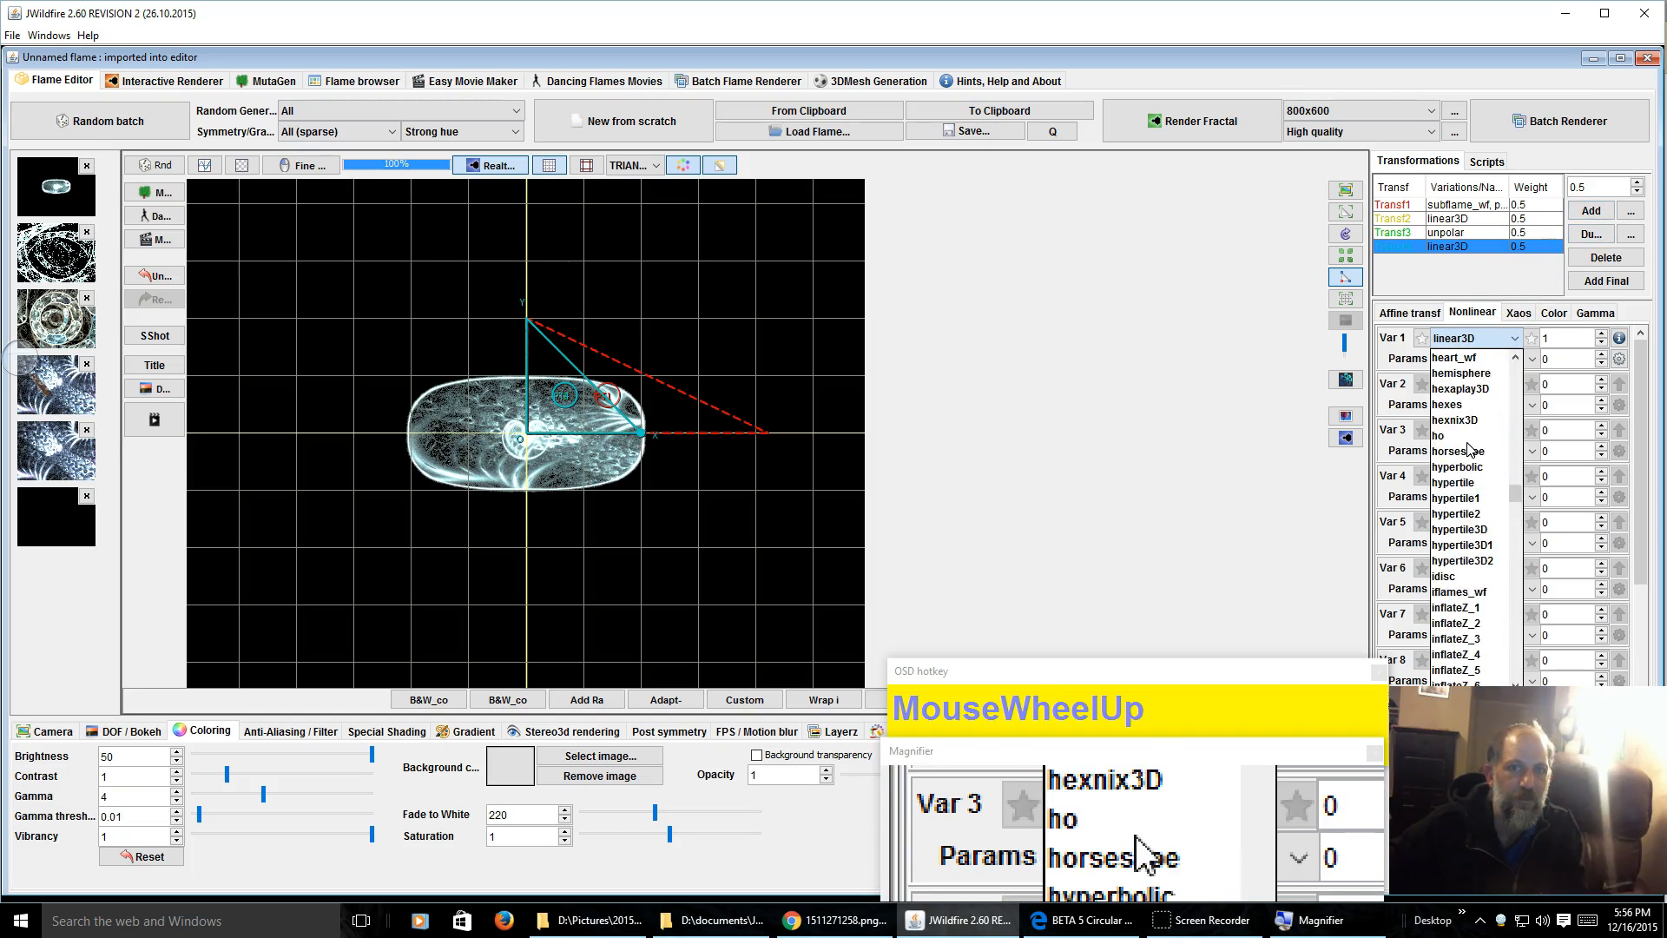
{"action": "scroll", "coordinate": [1470, 449], "scroll_direction": "up", "scroll_amount": 1}
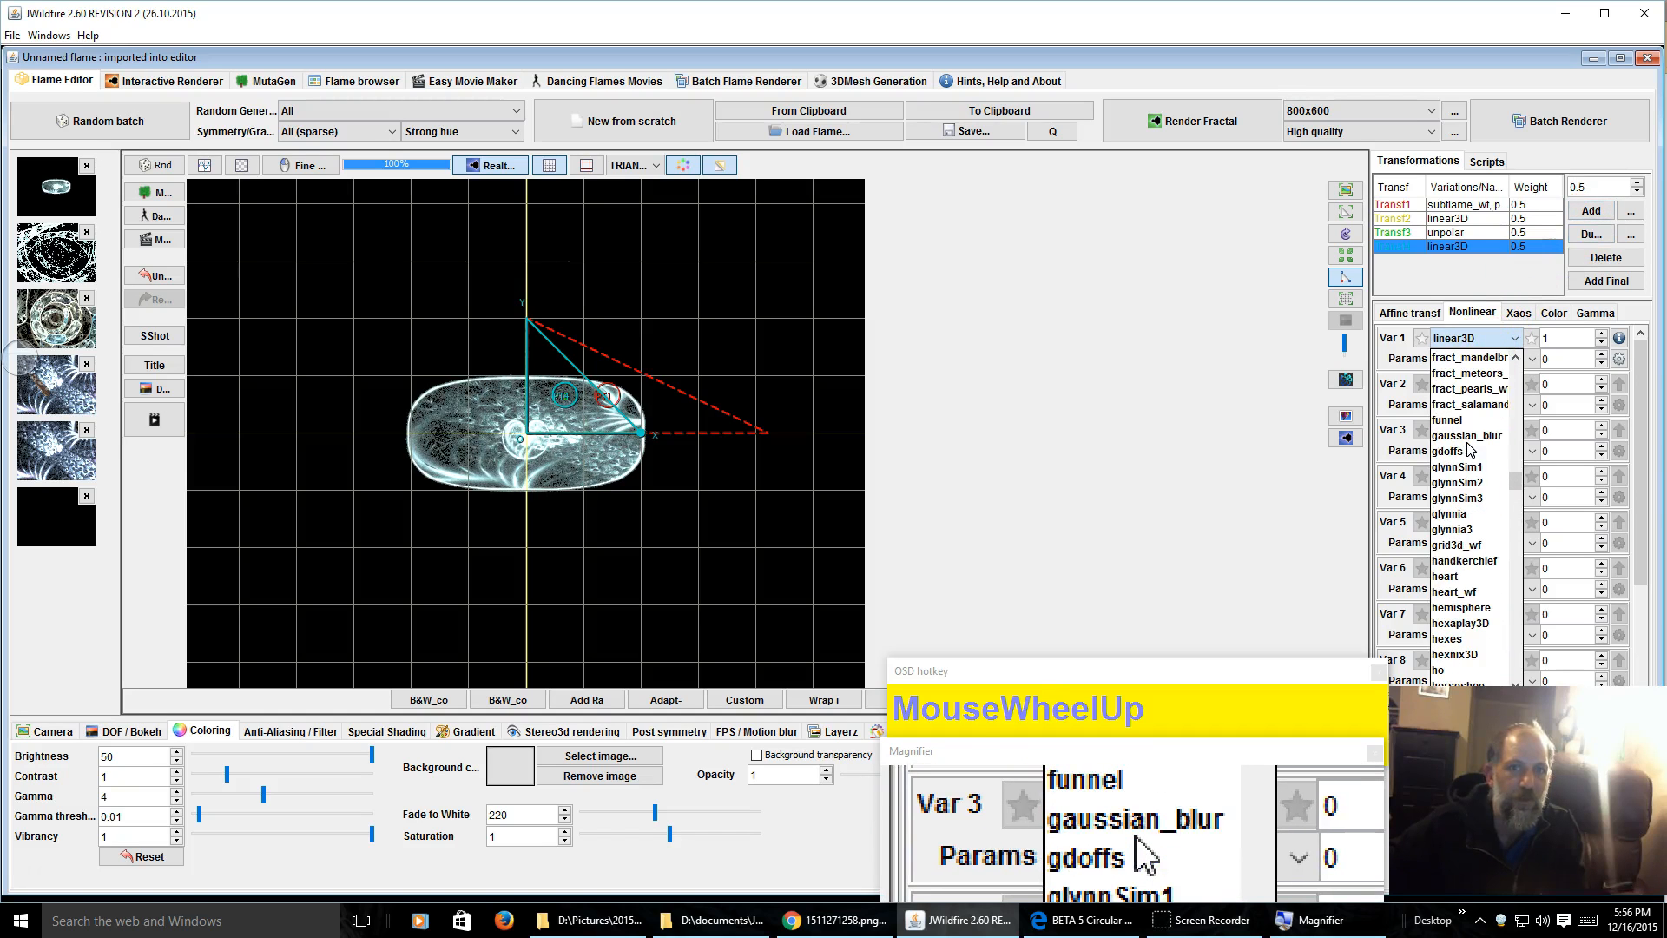
{"action": "left_click", "coordinate": [1466, 496]}
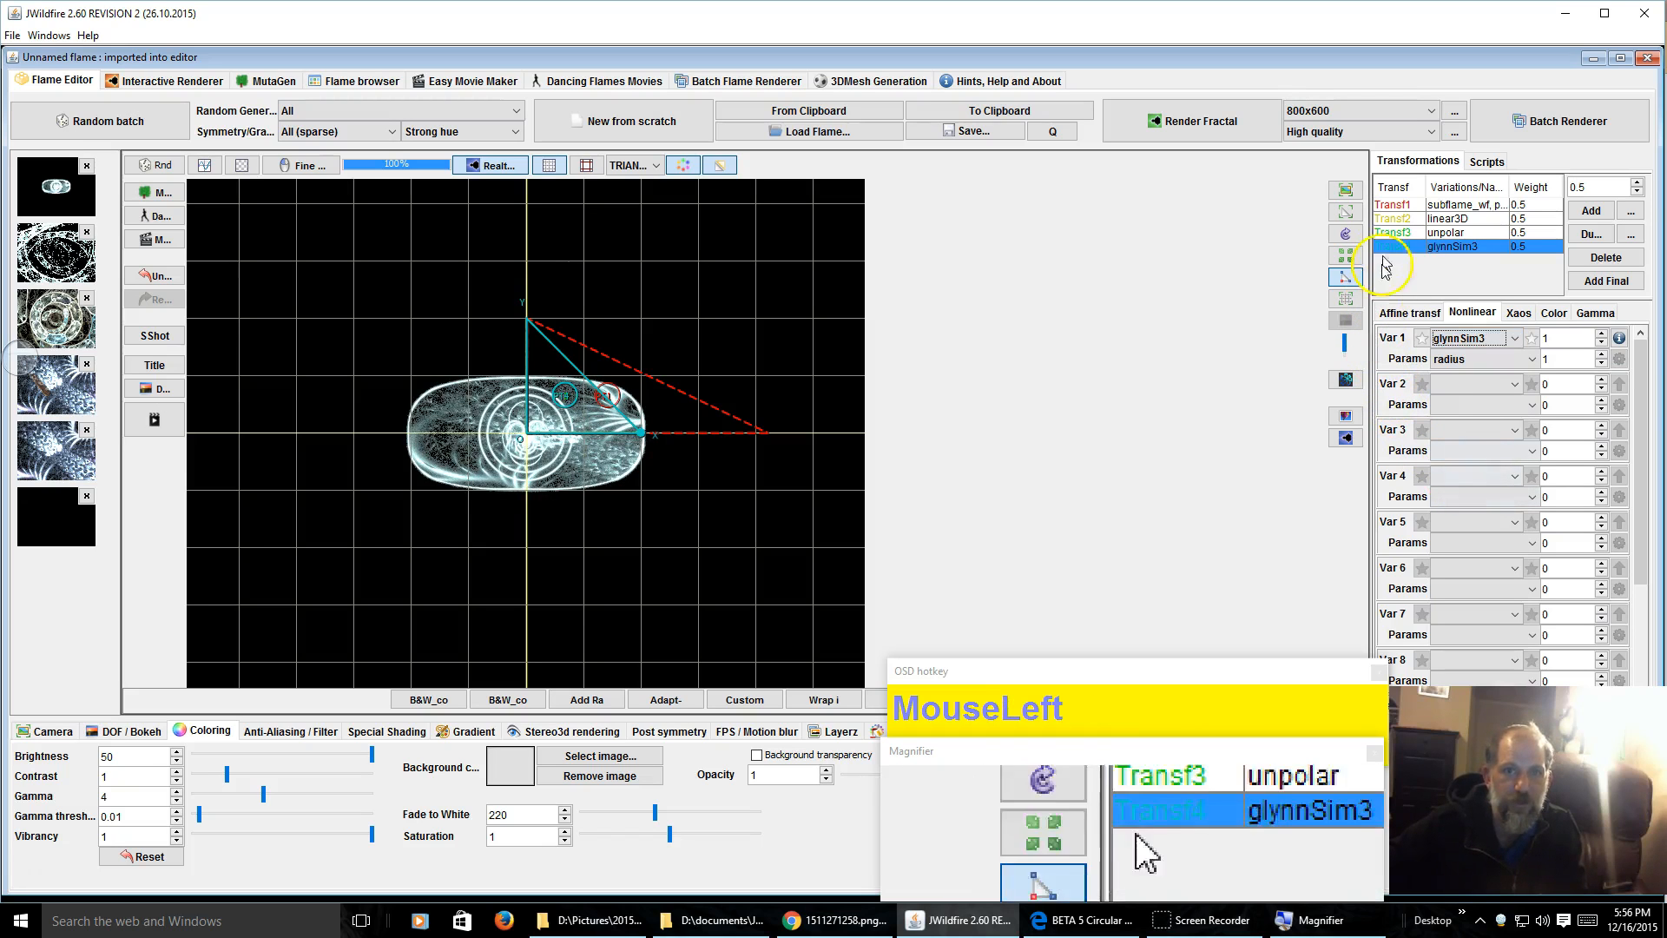
Load the second stored flame and look up the xaos weight tables for all transforms in the circular flame tutorial PDF in Edge
{"action": "left_click", "coordinate": [1467, 218]}
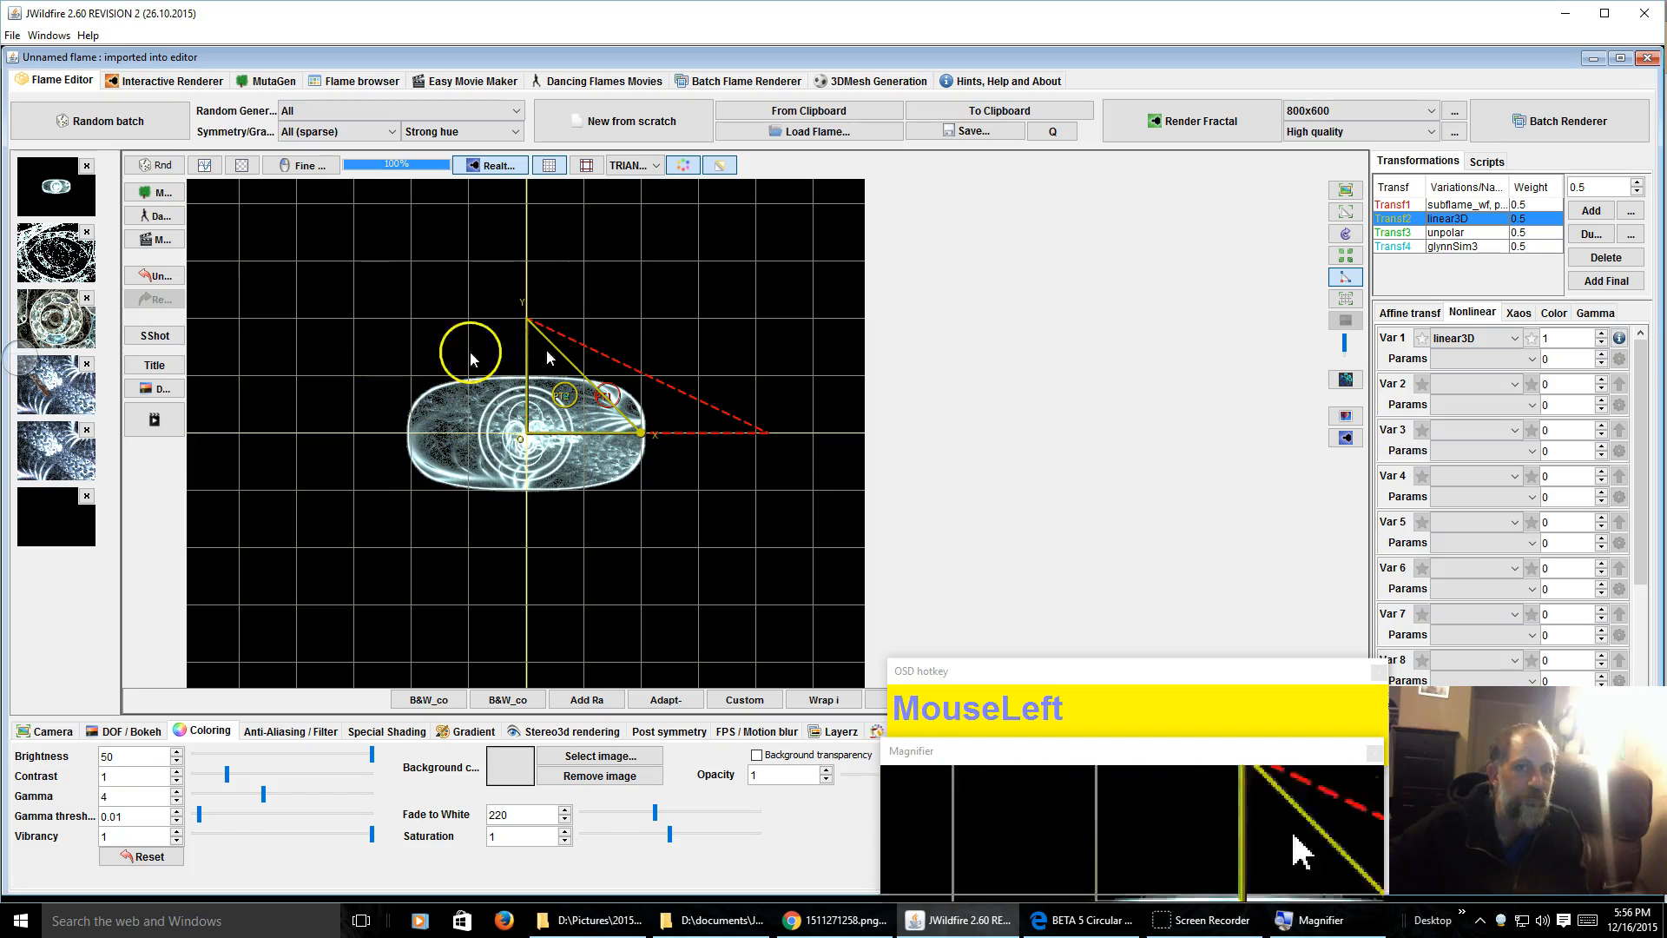
{"action": "left_click", "coordinate": [49, 255]}
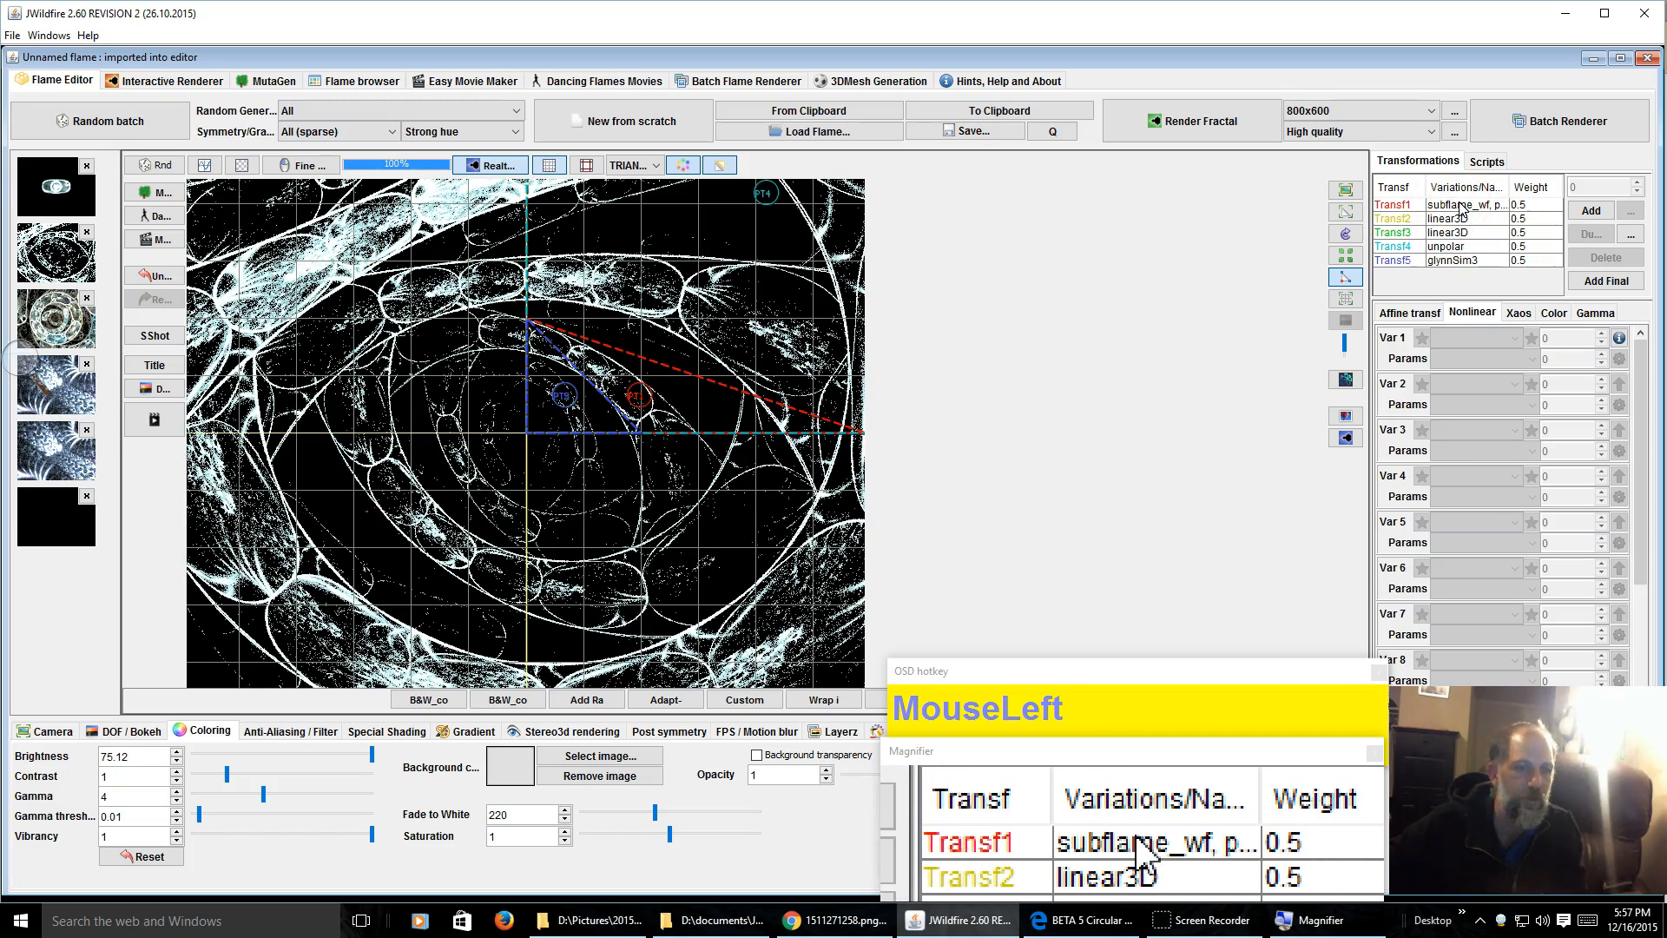
{"action": "left_click", "coordinate": [1081, 927]}
{"action": "scroll", "coordinate": [686, 589], "scroll_direction": "down", "scroll_amount": 2}
{"action": "scroll", "coordinate": [687, 589], "scroll_direction": "down", "scroll_amount": 20}
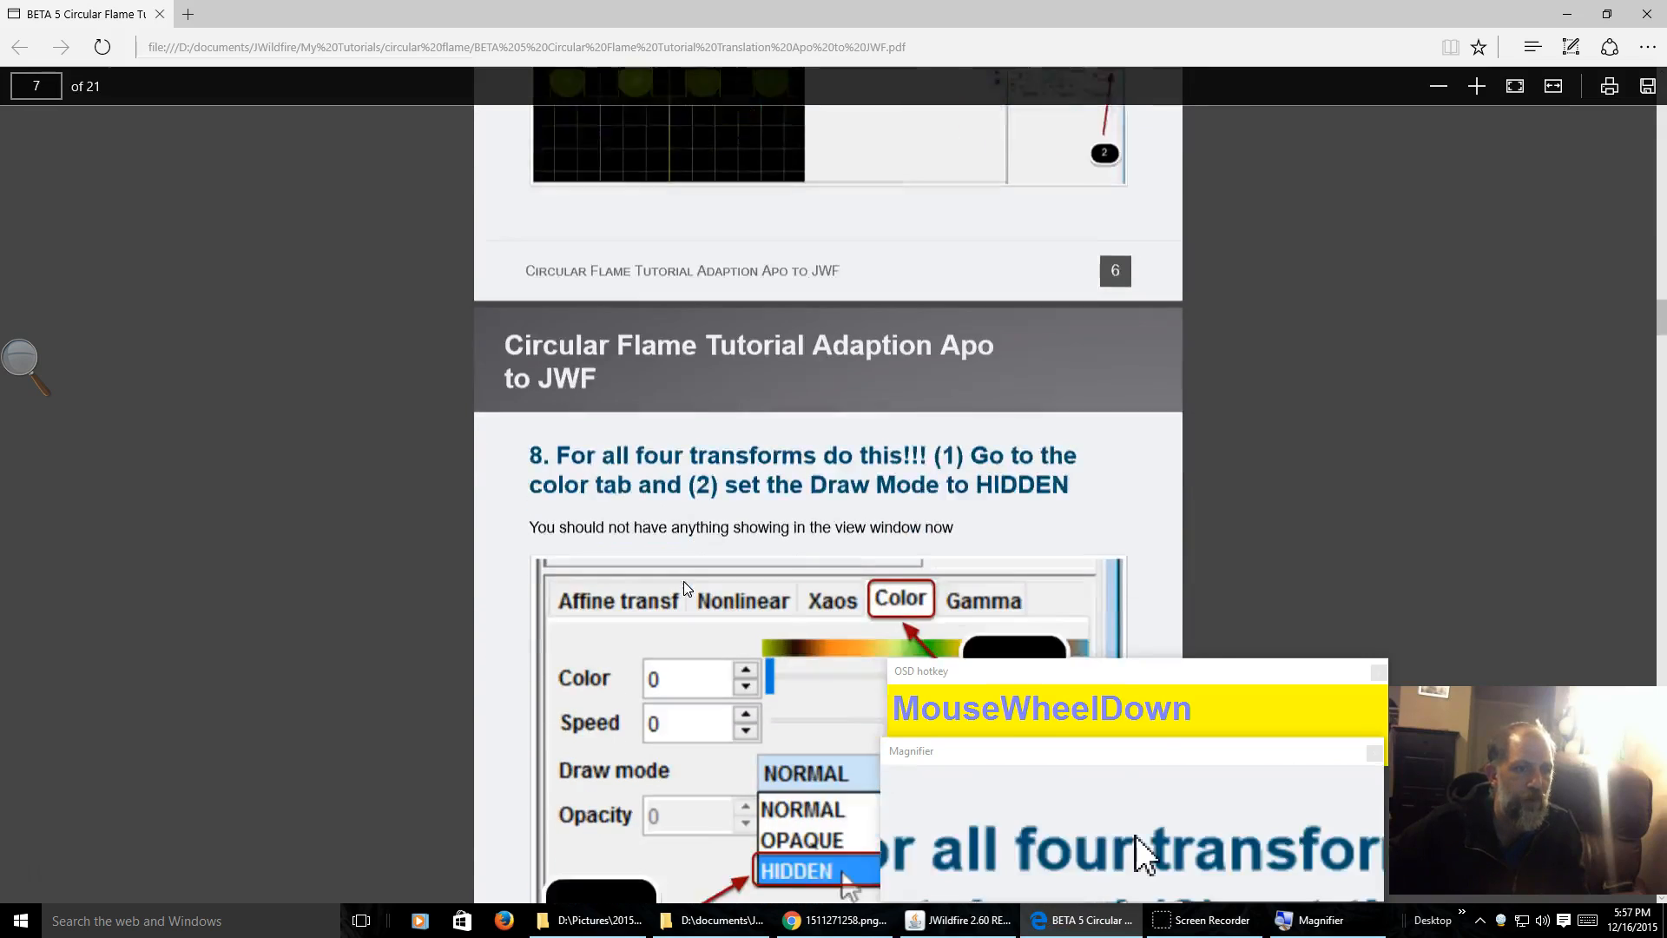
{"action": "scroll", "coordinate": [685, 587], "scroll_direction": "down", "scroll_amount": 20}
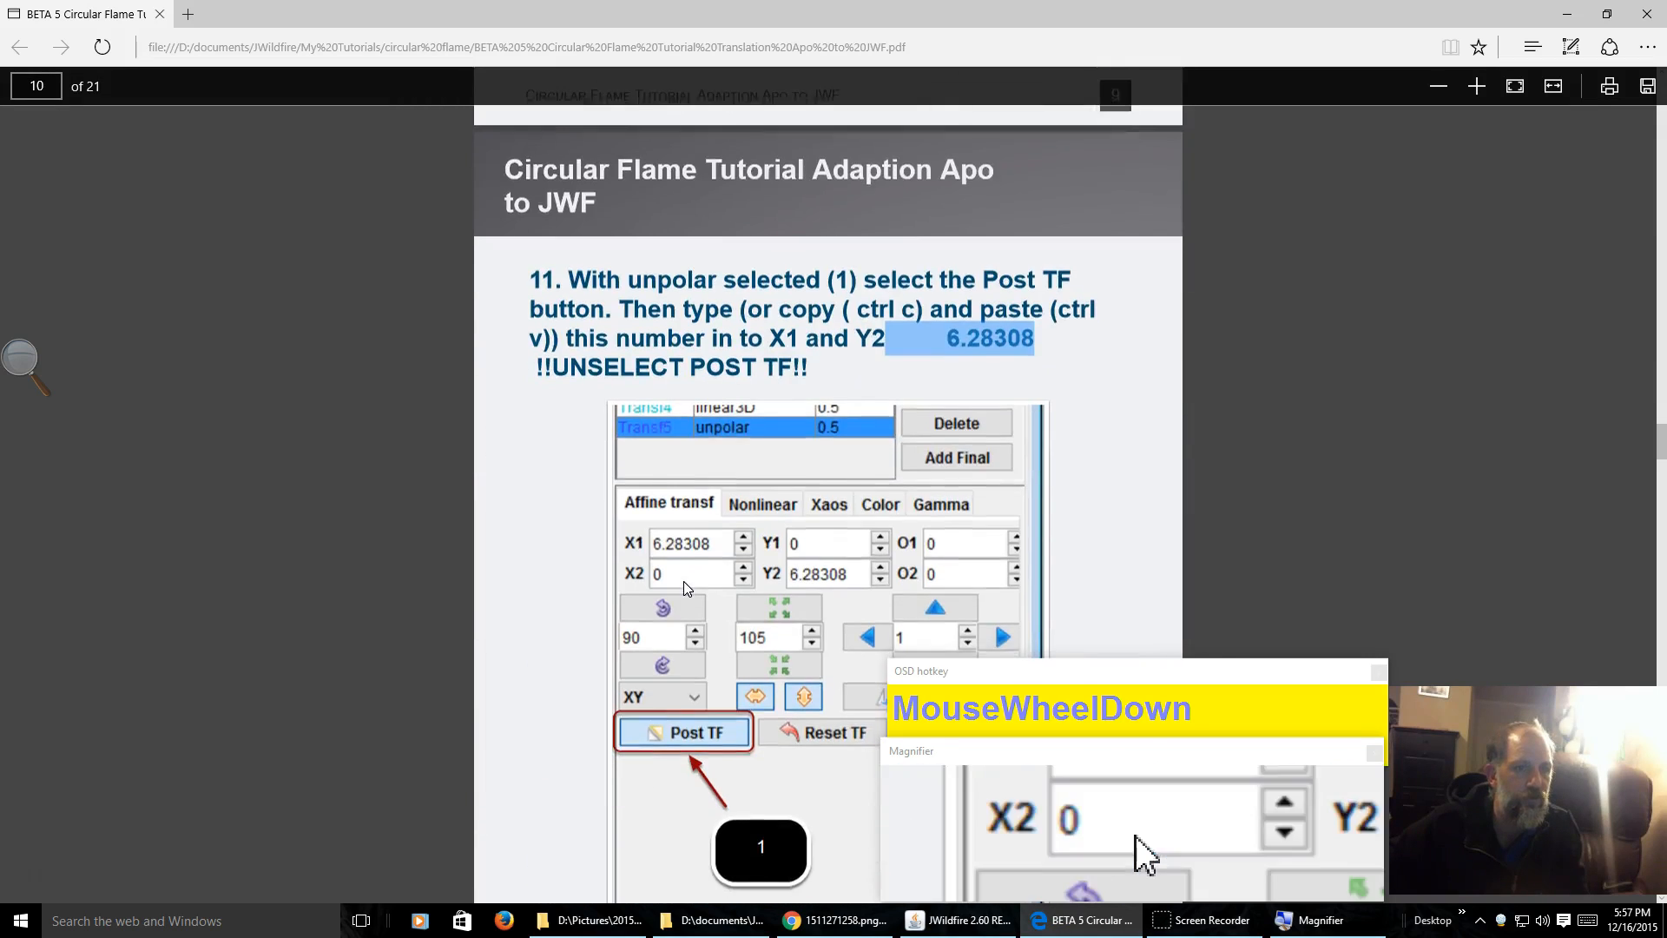
{"action": "scroll", "coordinate": [684, 581], "scroll_direction": "down", "scroll_amount": 20}
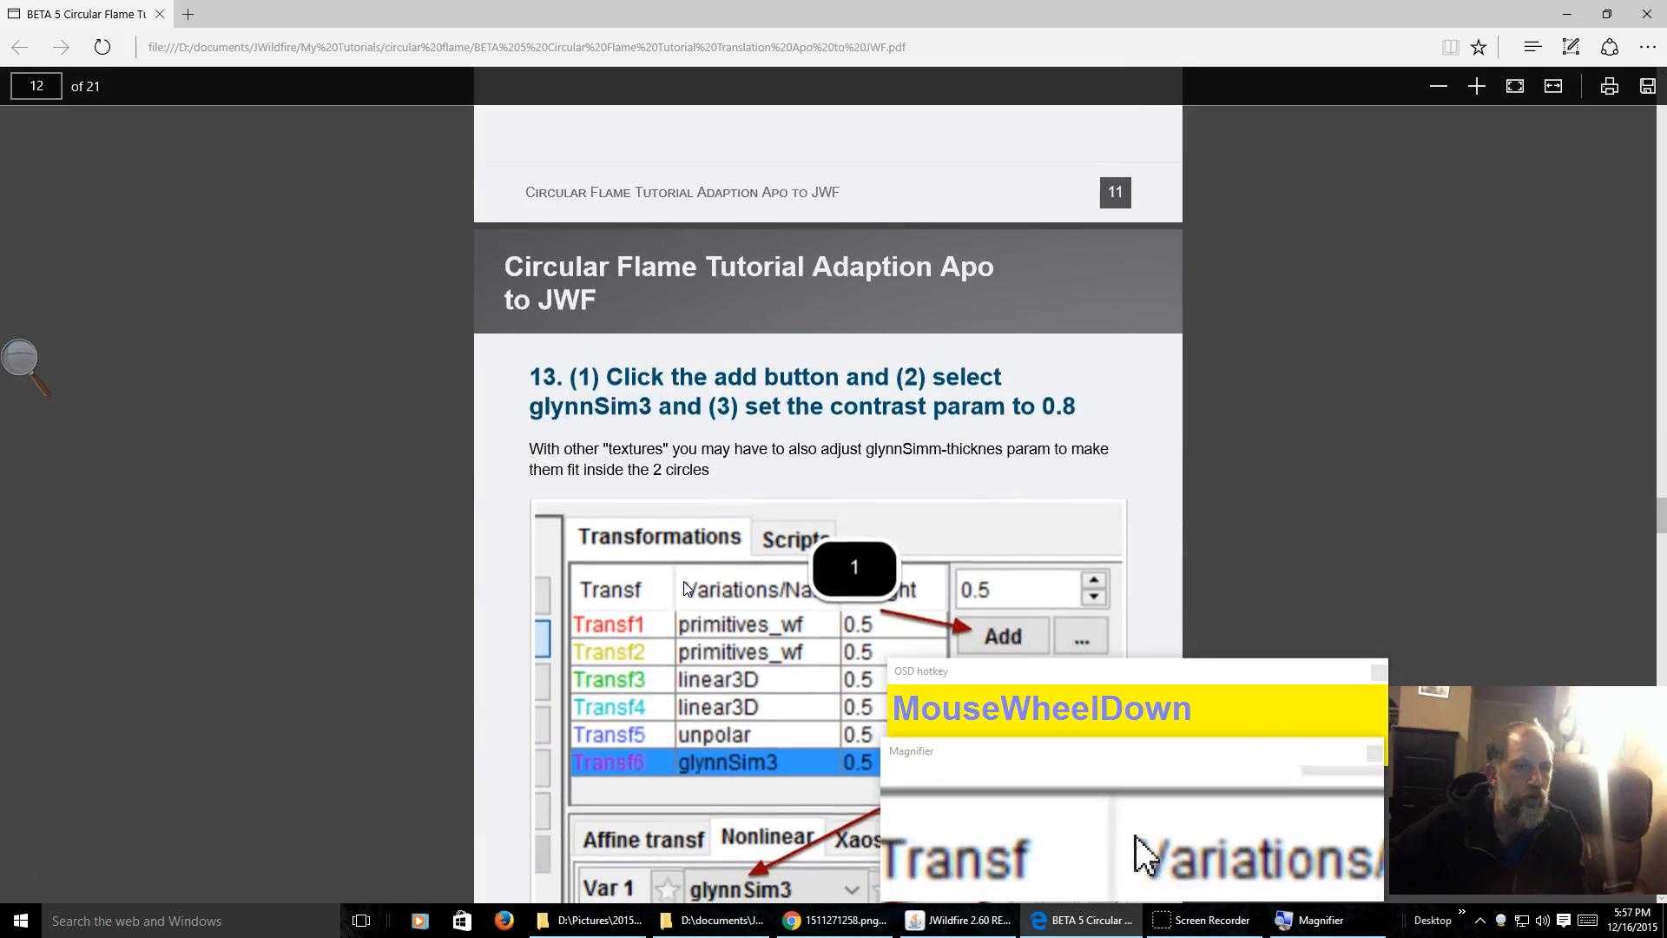
{"action": "scroll", "coordinate": [684, 580], "scroll_direction": "down", "scroll_amount": 3}
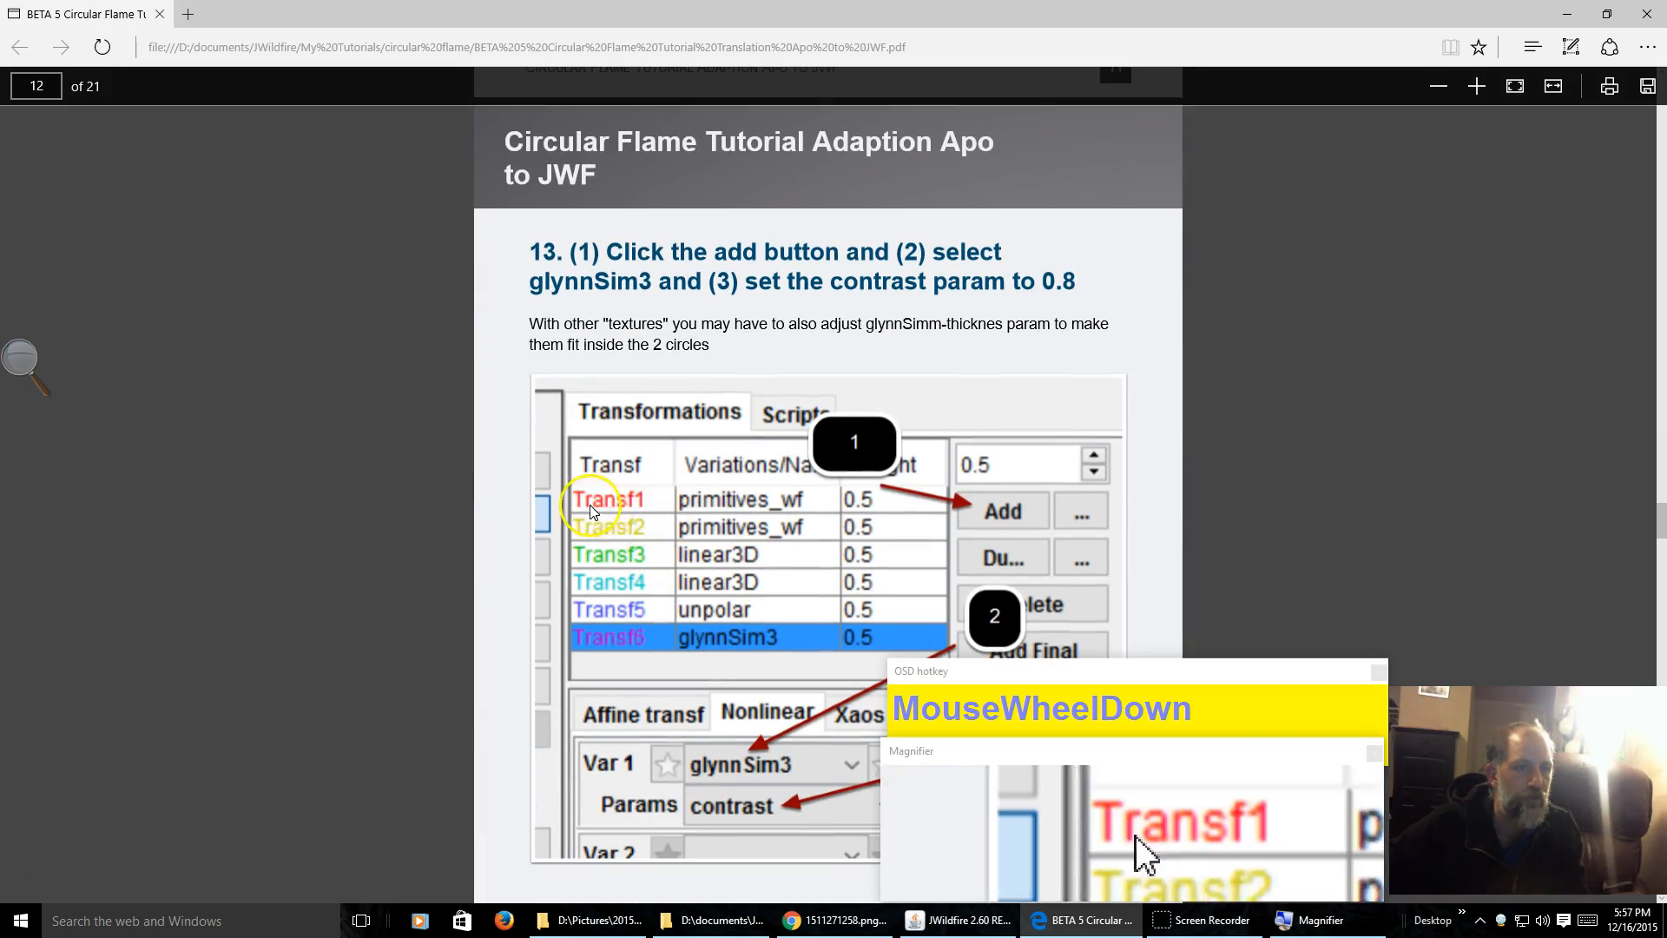
{"action": "scroll", "coordinate": [669, 518], "scroll_direction": "down", "scroll_amount": 18}
{"action": "scroll", "coordinate": [669, 517], "scroll_direction": "up", "scroll_amount": 9}
{"action": "scroll", "coordinate": [670, 517], "scroll_direction": "down", "scroll_amount": 18}
{"action": "scroll", "coordinate": [670, 518], "scroll_direction": "up", "scroll_amount": 5}
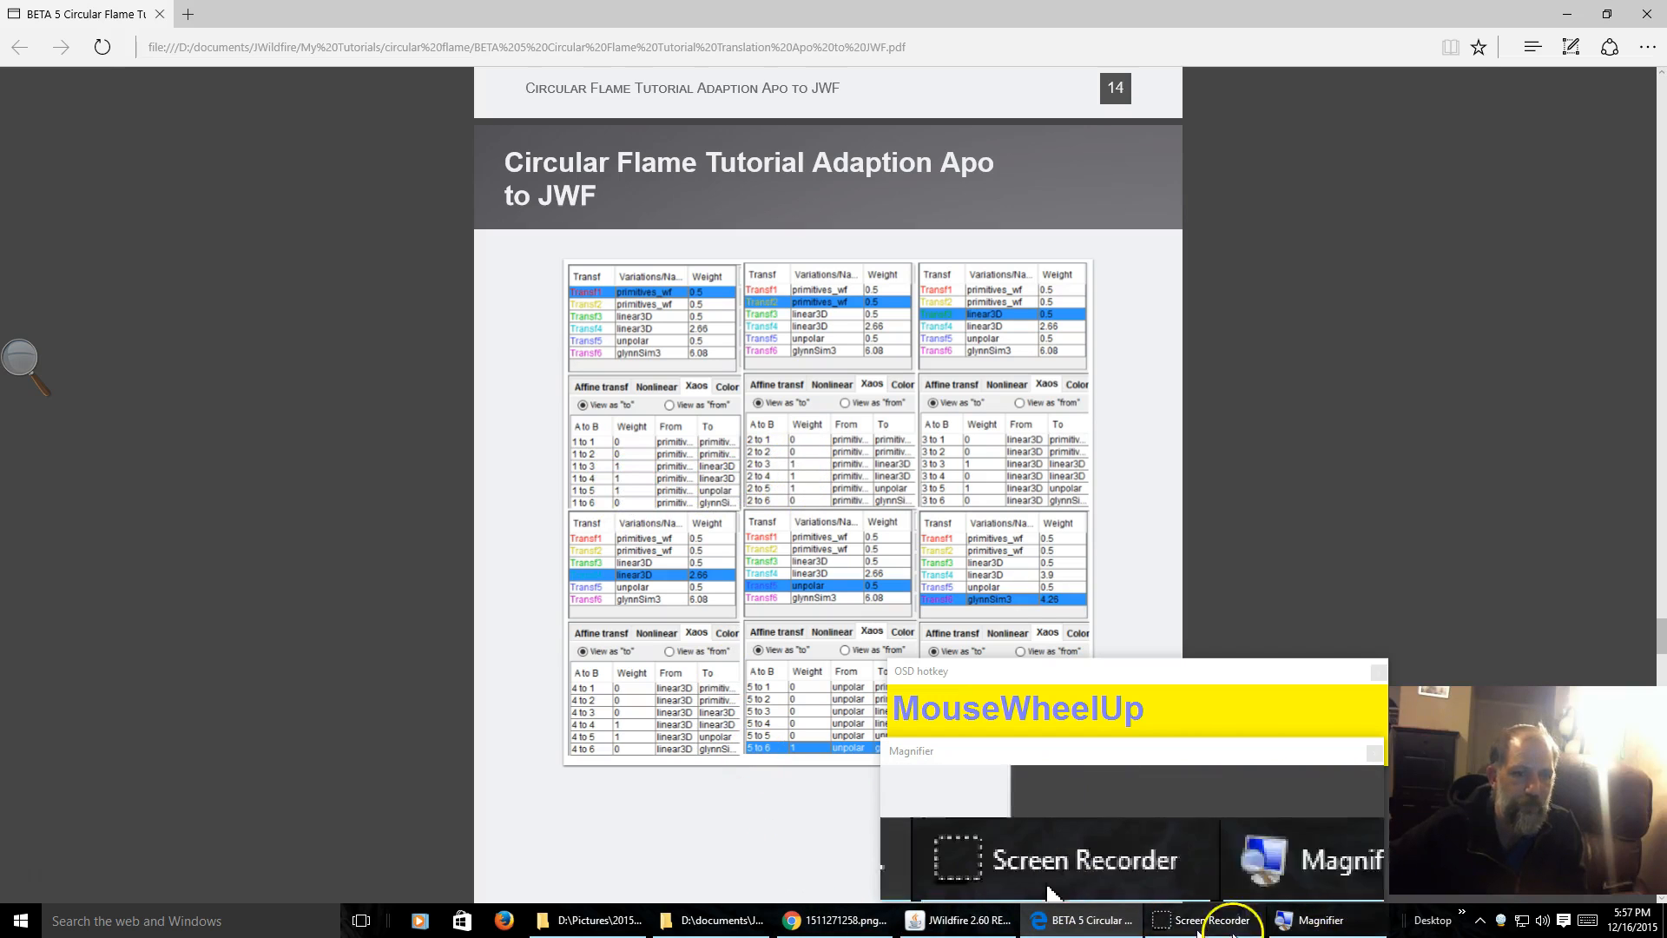
Switch back to JWildfire and review the xaos weights of Transf1 through Transf5 in the loaded flame
{"action": "left_click", "coordinate": [955, 920]}
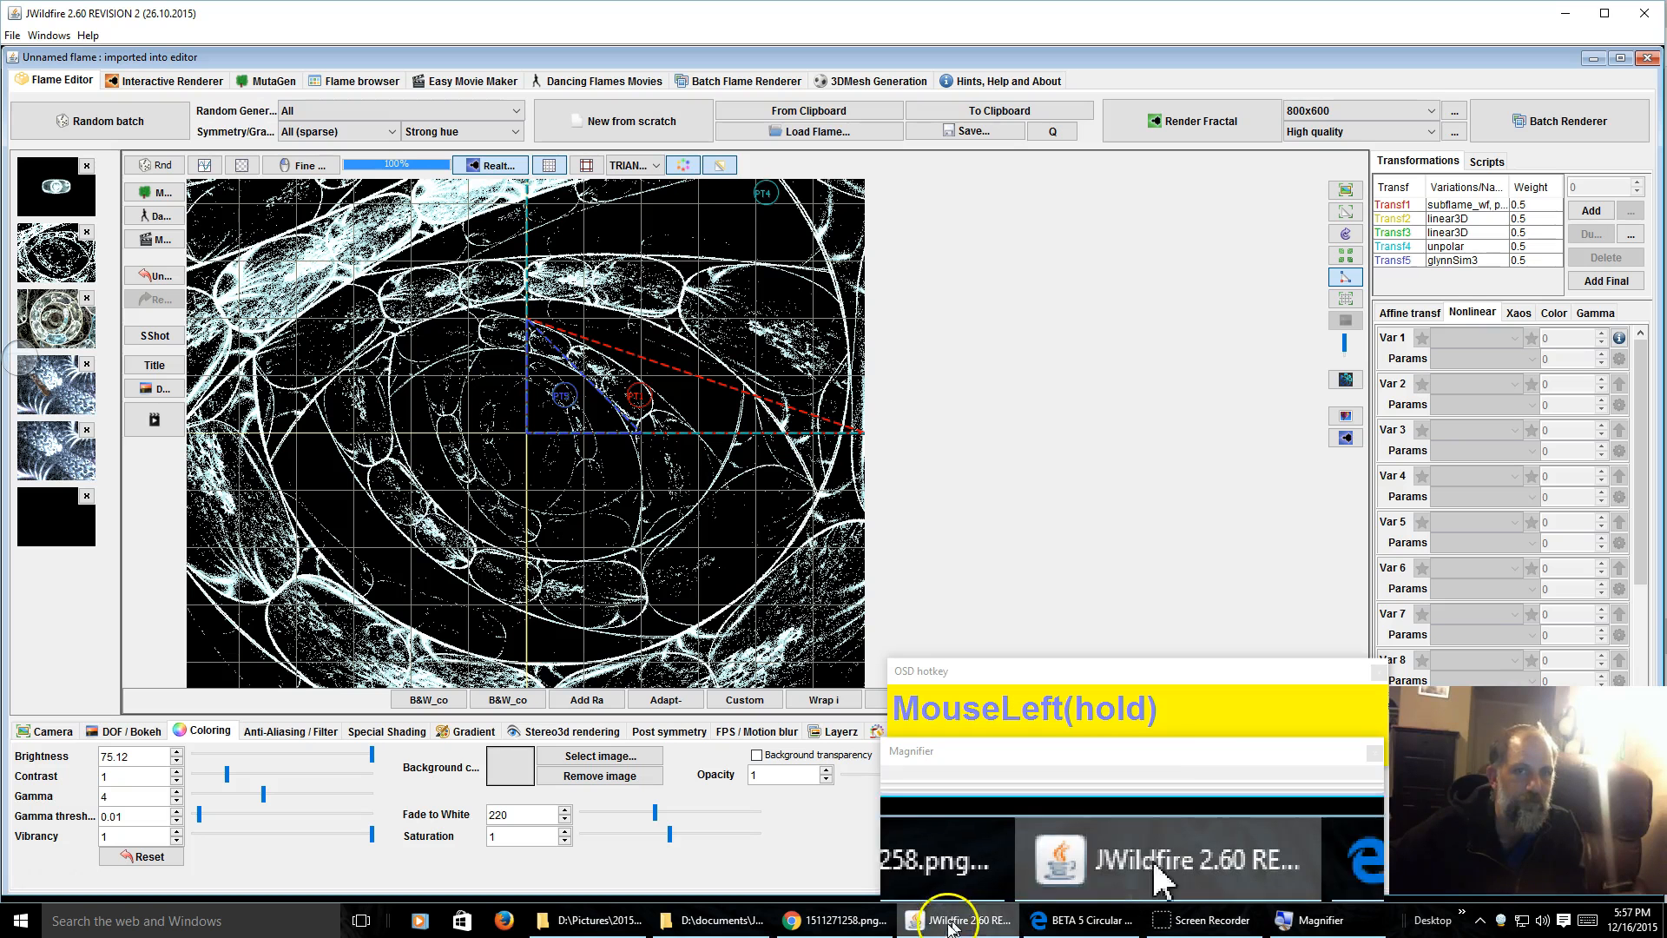
{"action": "left_click", "coordinate": [1473, 312]}
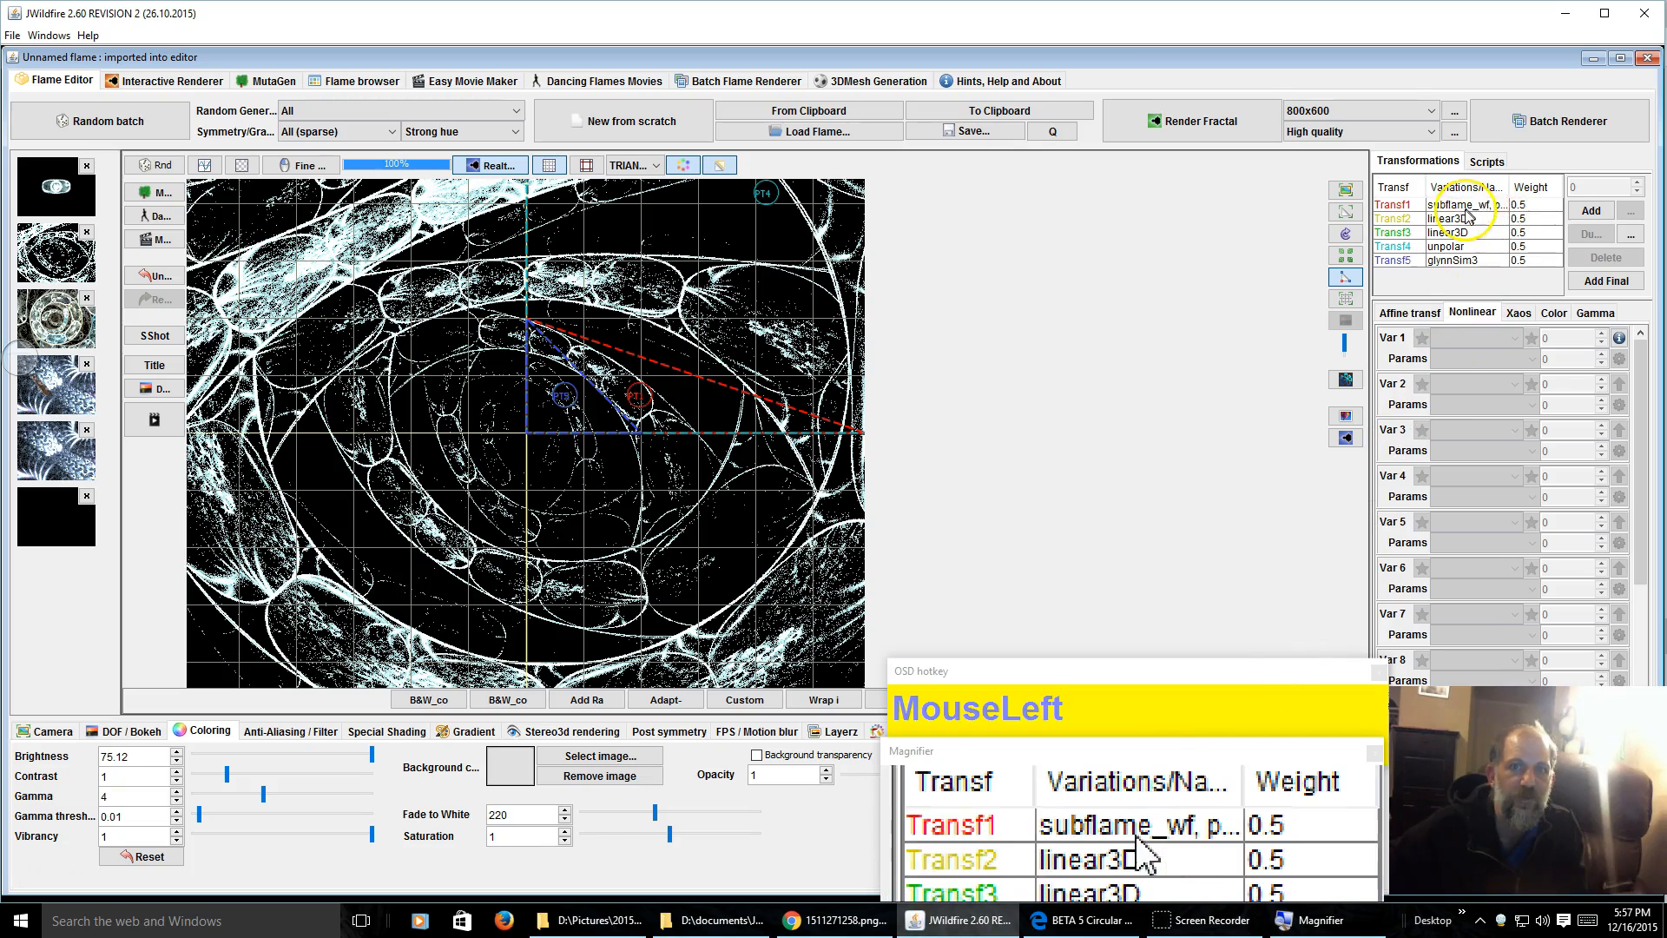
{"action": "left_click", "coordinate": [1481, 205]}
{"action": "left_click", "coordinate": [1516, 312]}
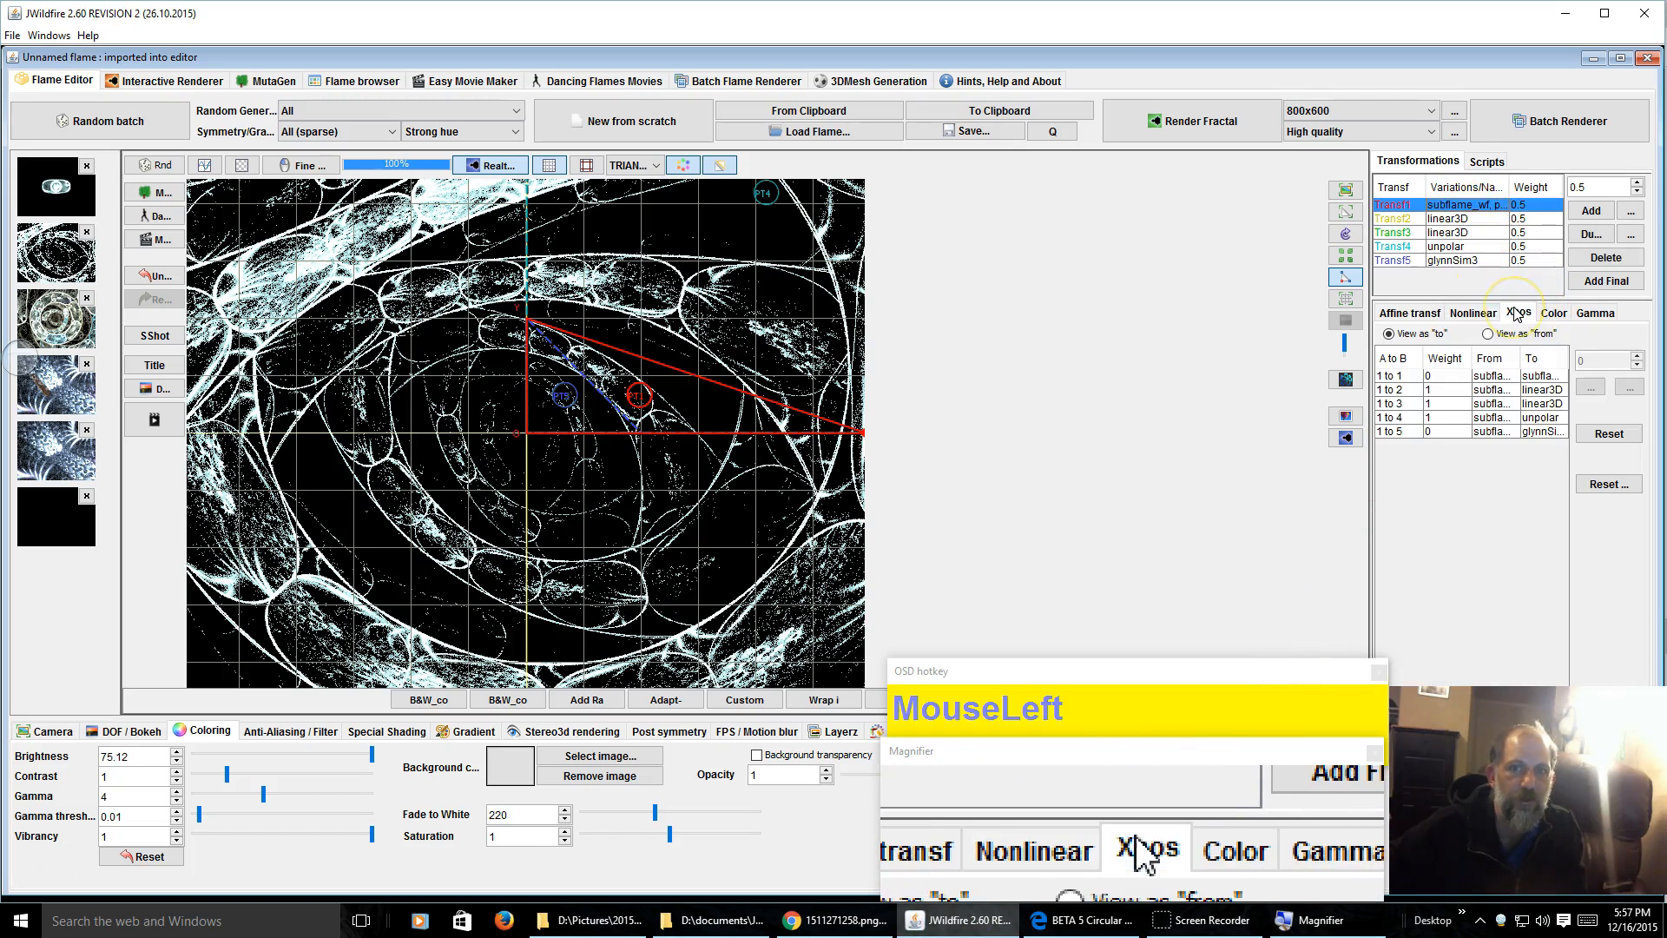
{"action": "left_click", "coordinate": [1447, 219]}
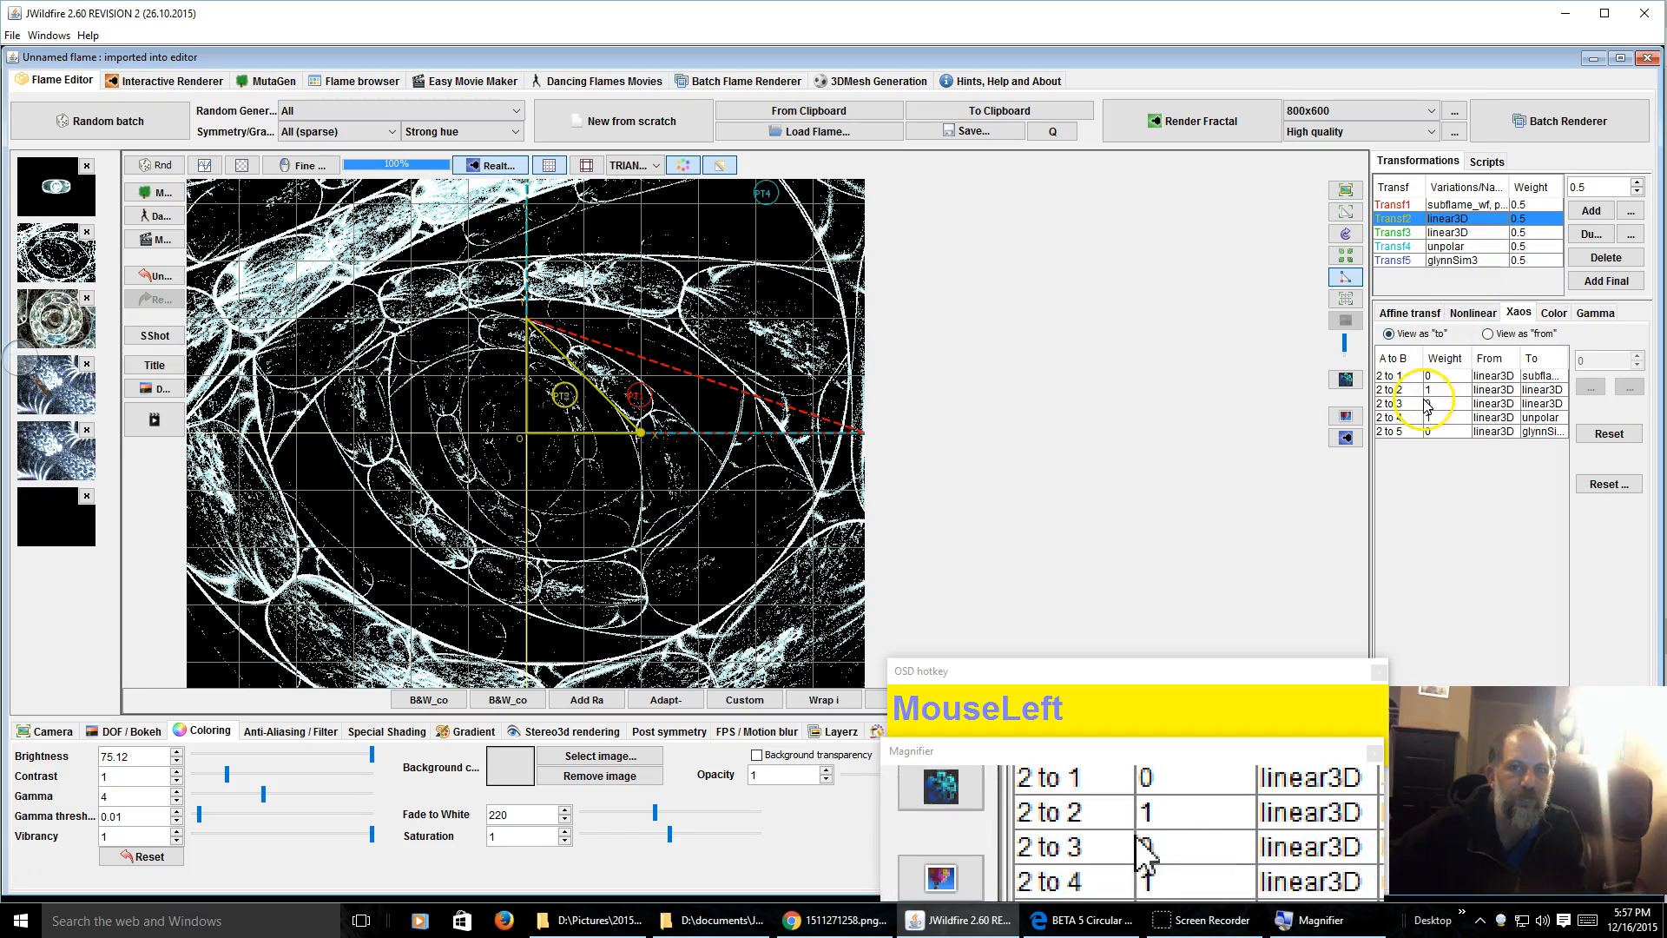
{"action": "left_click", "coordinate": [1450, 233]}
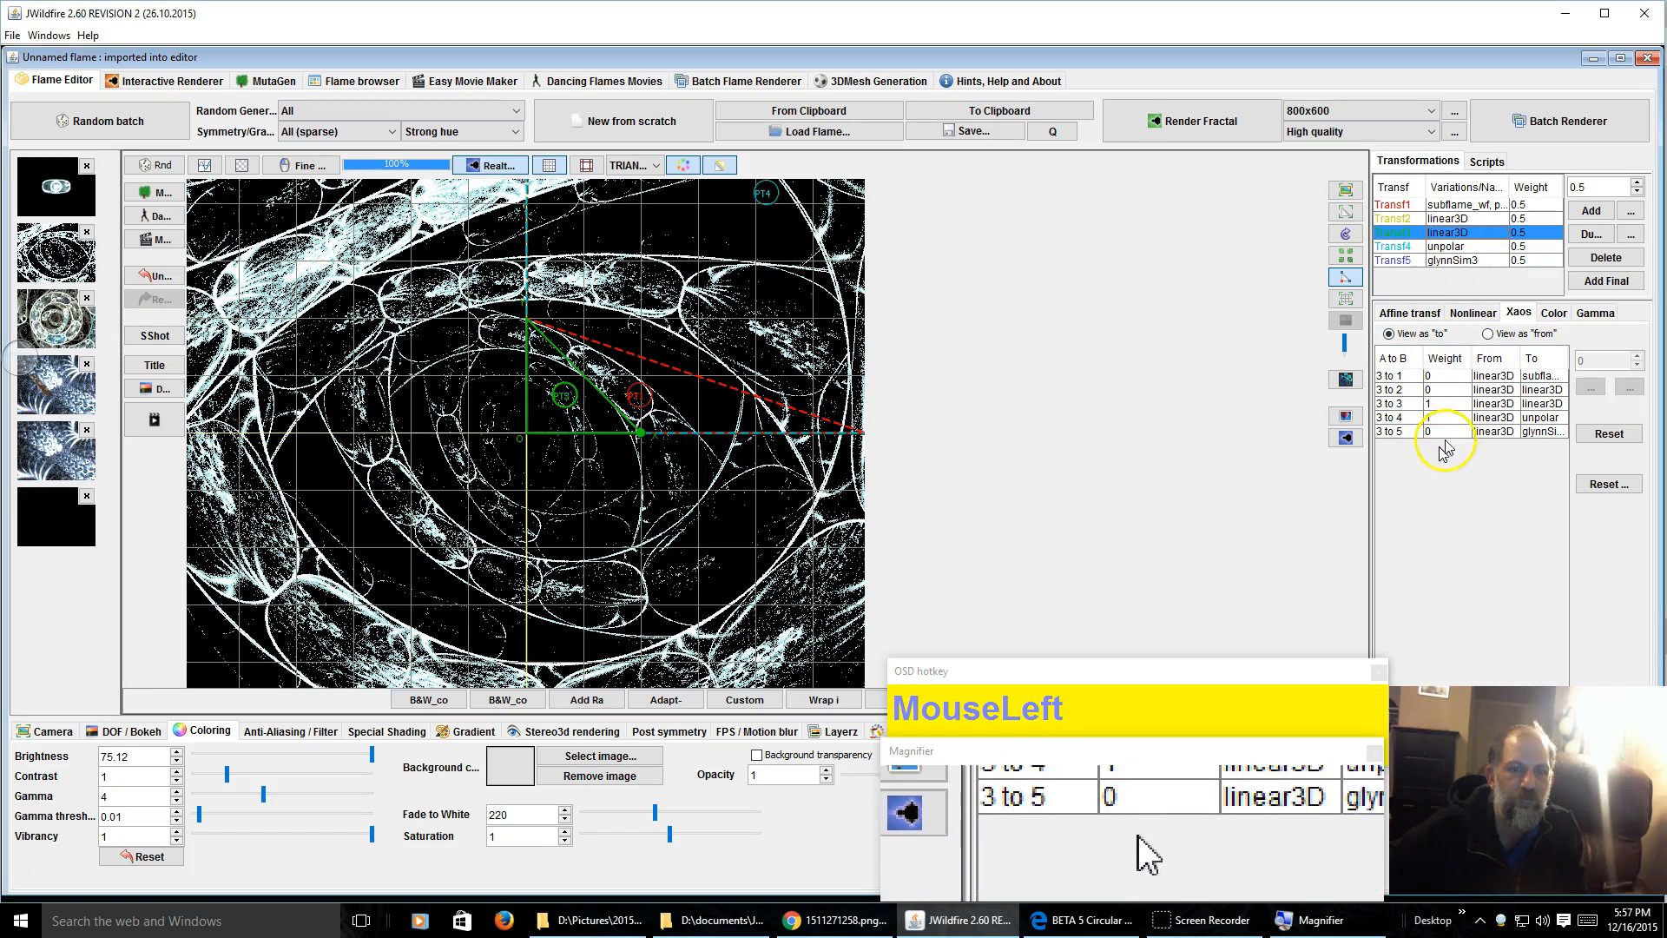
{"action": "left_click", "coordinate": [1449, 246]}
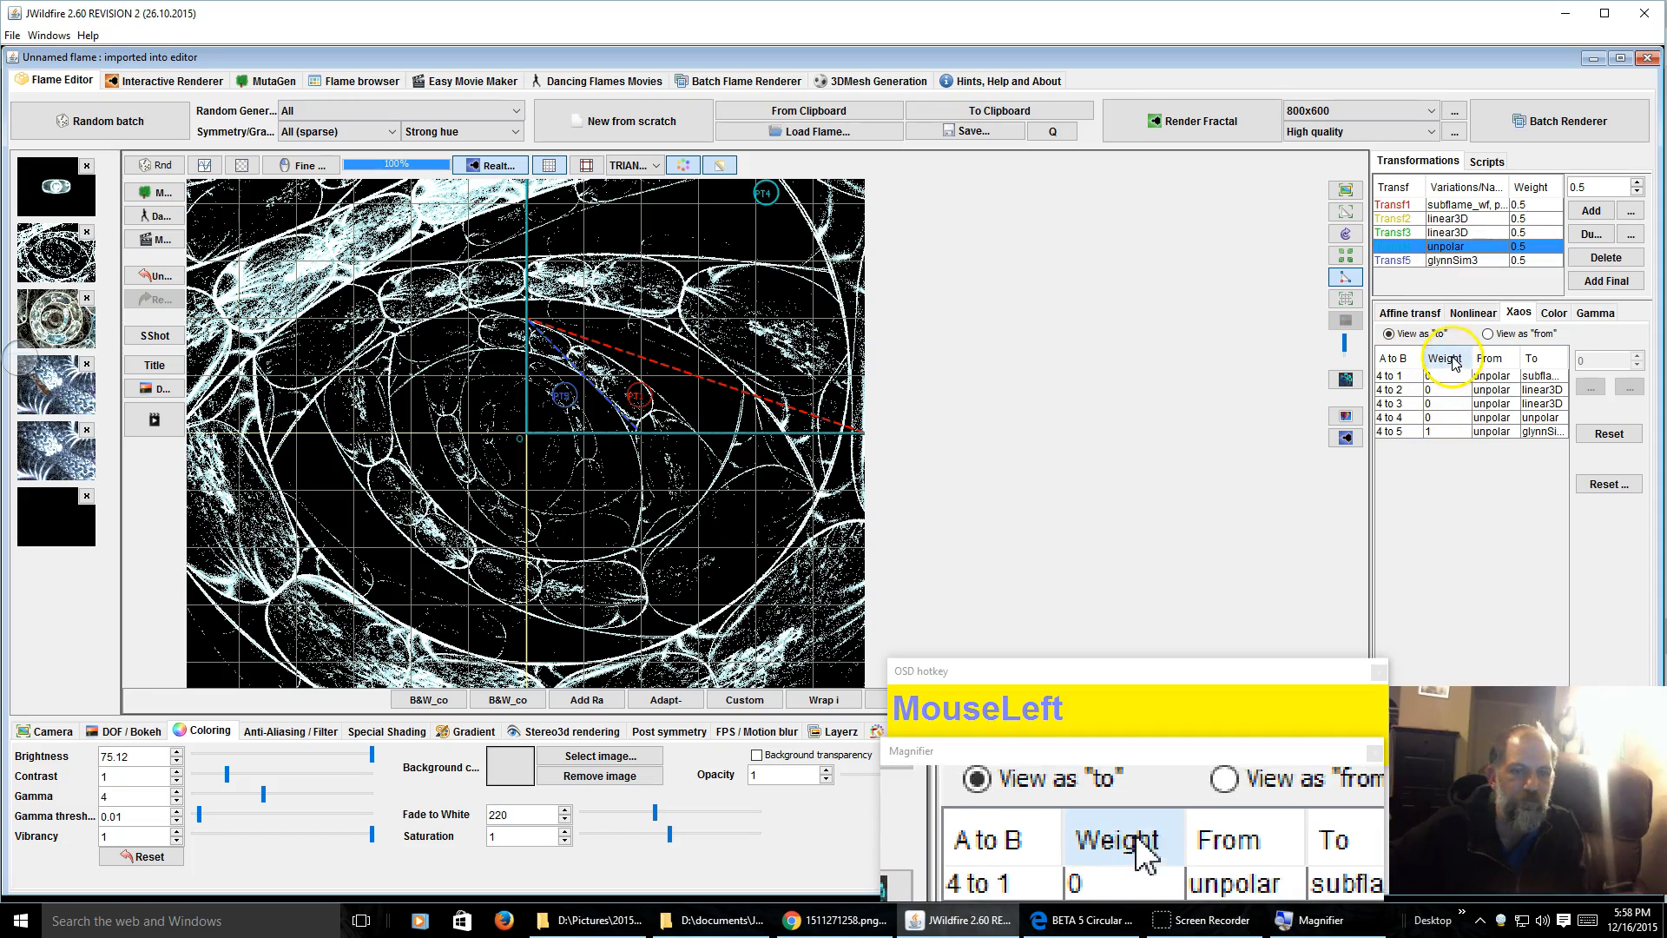
{"action": "left_click", "coordinate": [1452, 260]}
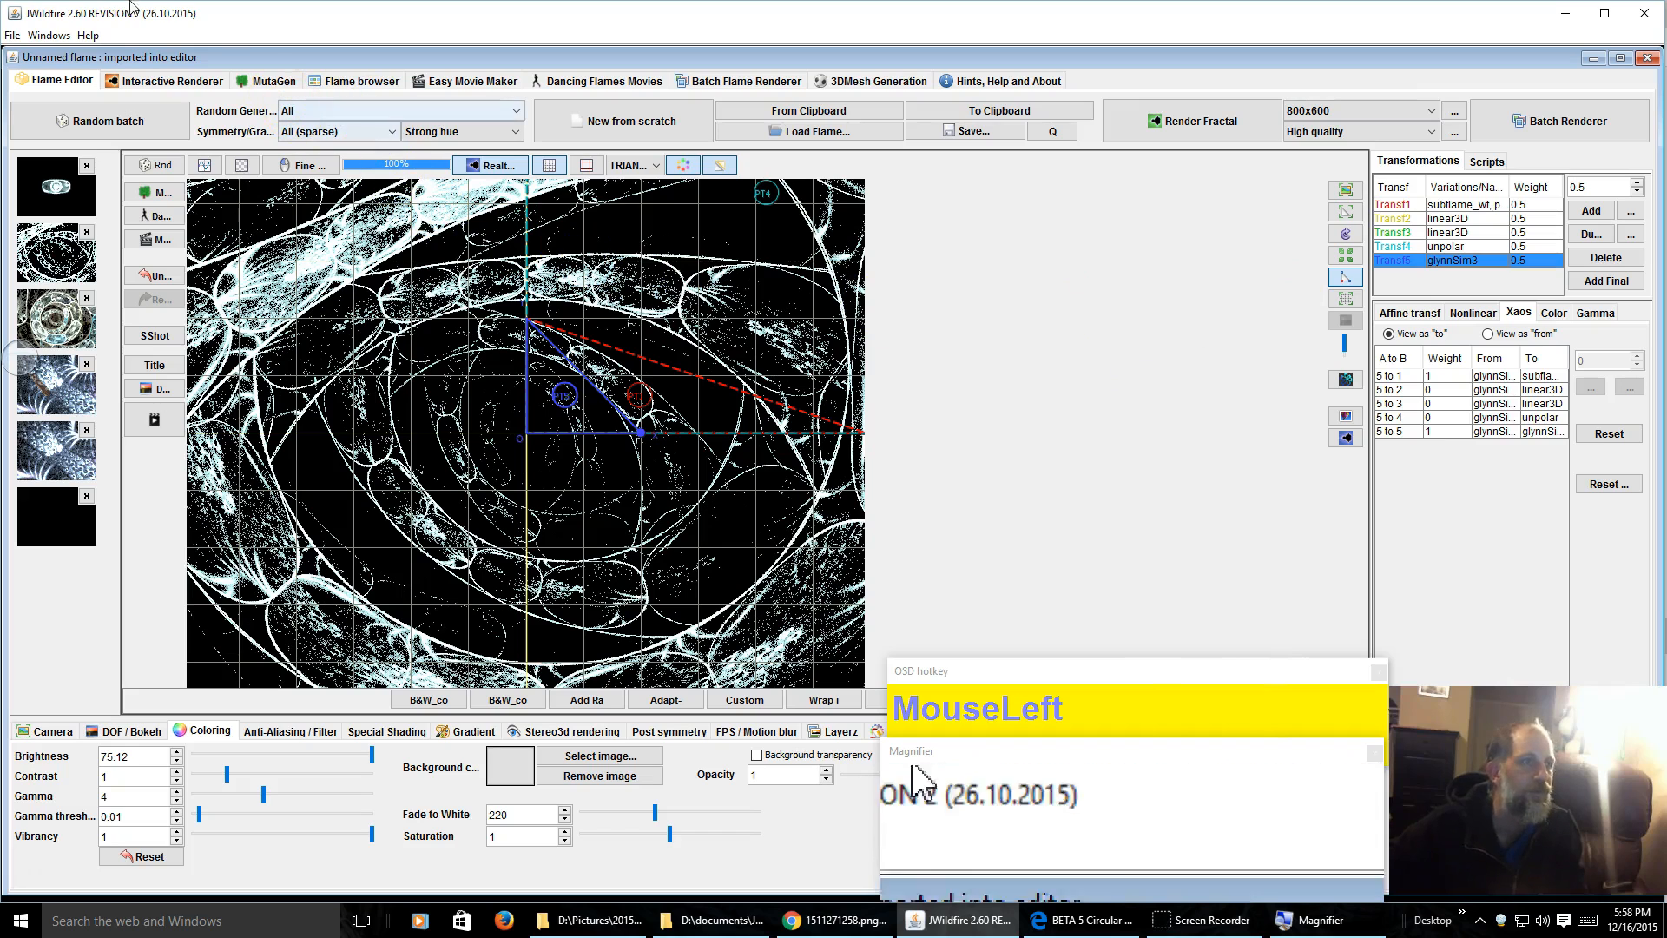
Examine the circular flame in the Interactive Renderer and compare it with the source image 1511271258.png in Chrome
{"action": "left_click", "coordinate": [173, 84]}
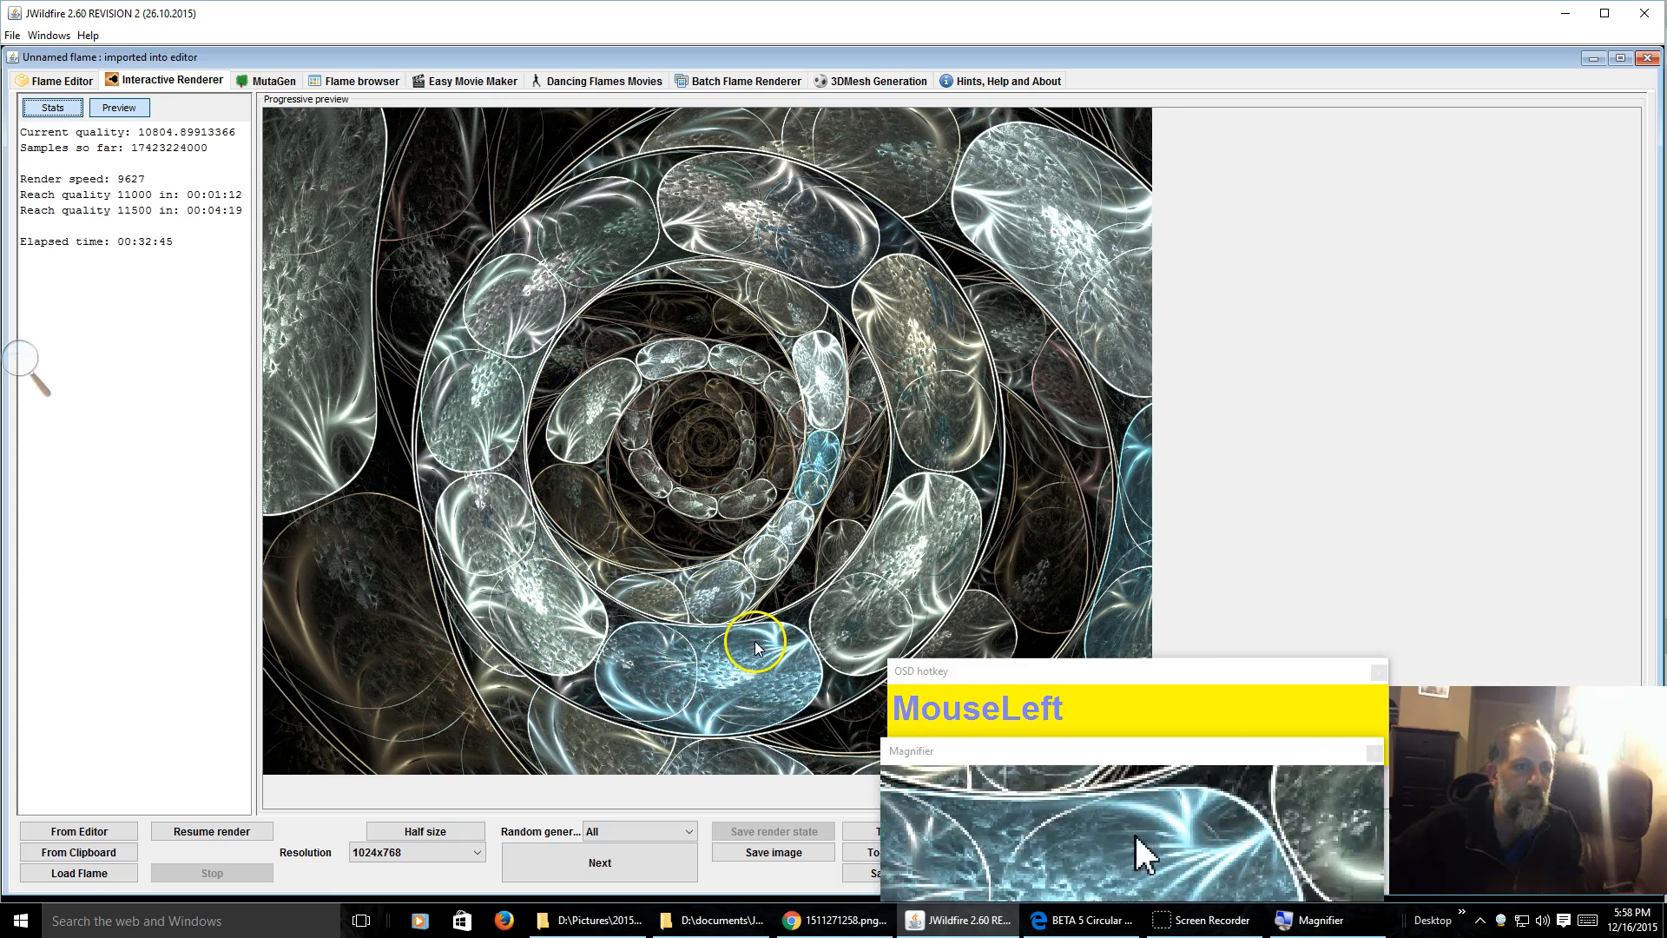
{"action": "left_click", "coordinate": [847, 921]}
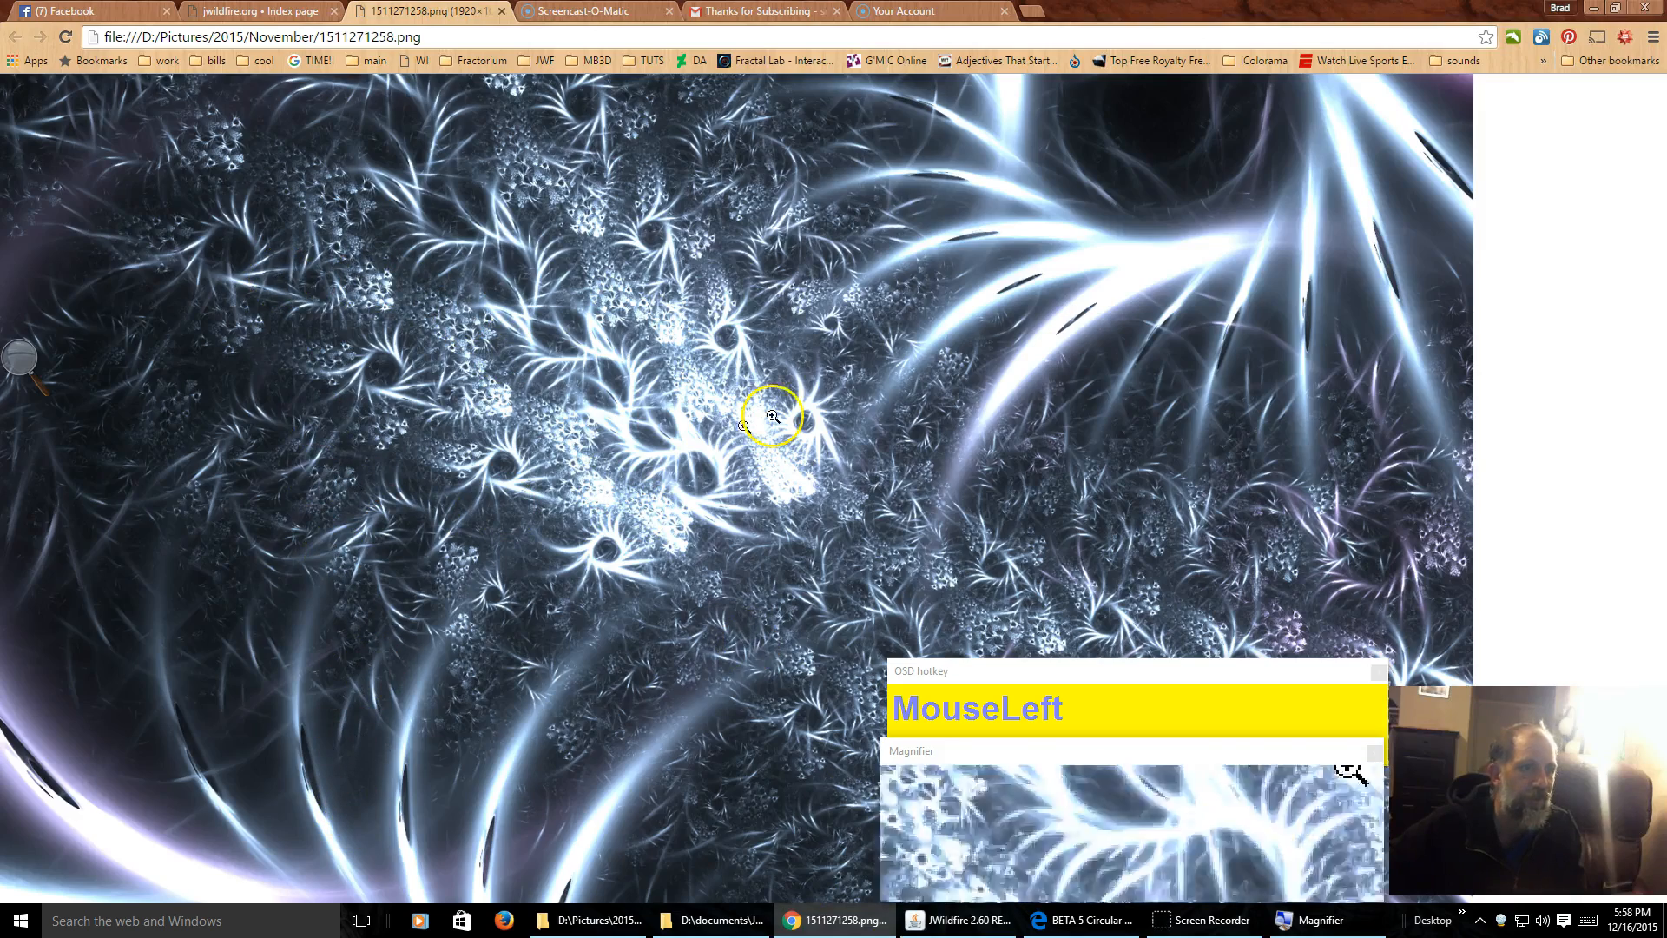
{"action": "left_click", "coordinate": [966, 922]}
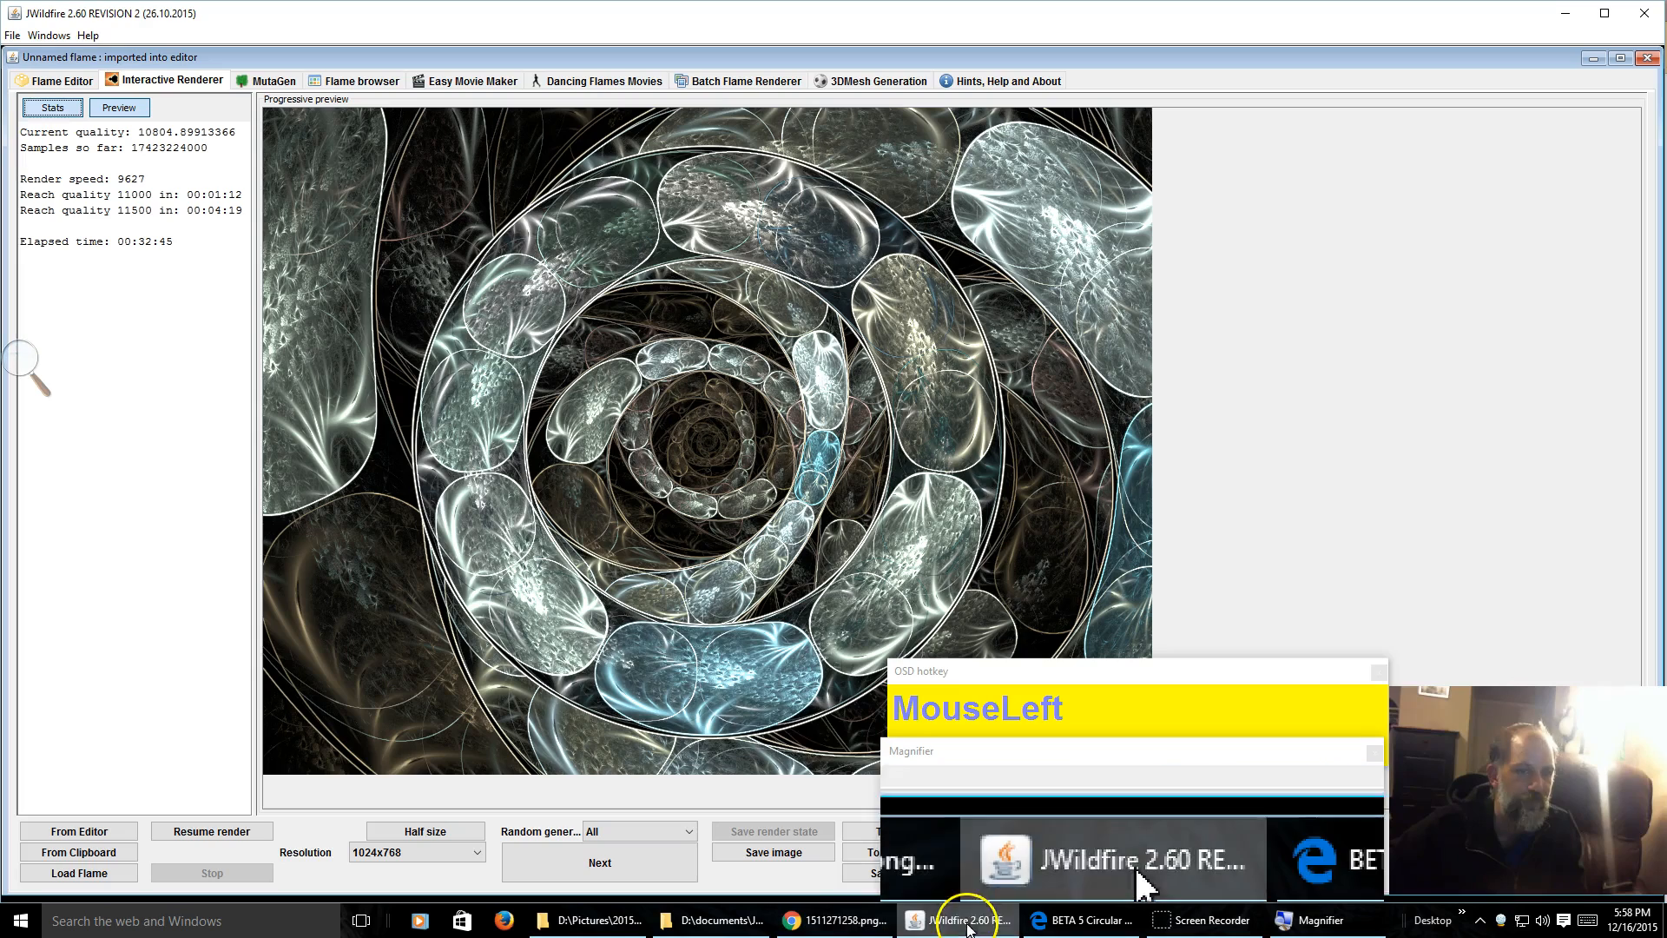